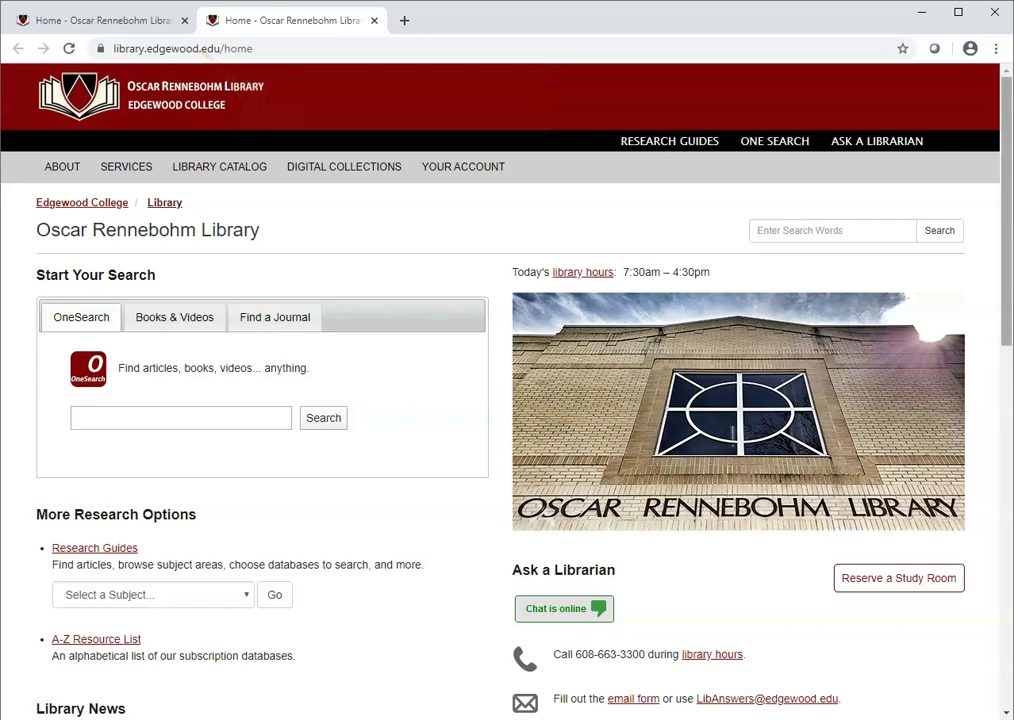
Step: Open the Masters Program in Organizational Leadership guide from the Business subject of the library's research guides
scroll(500, 390, "down", 3)
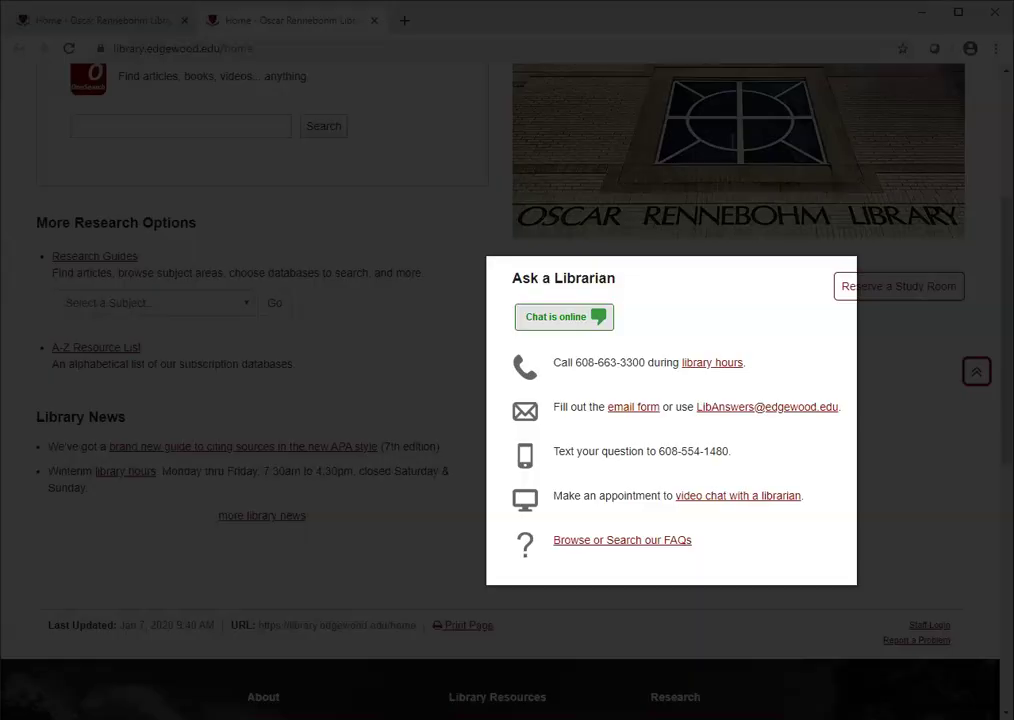
scroll(500, 390, "up", 3)
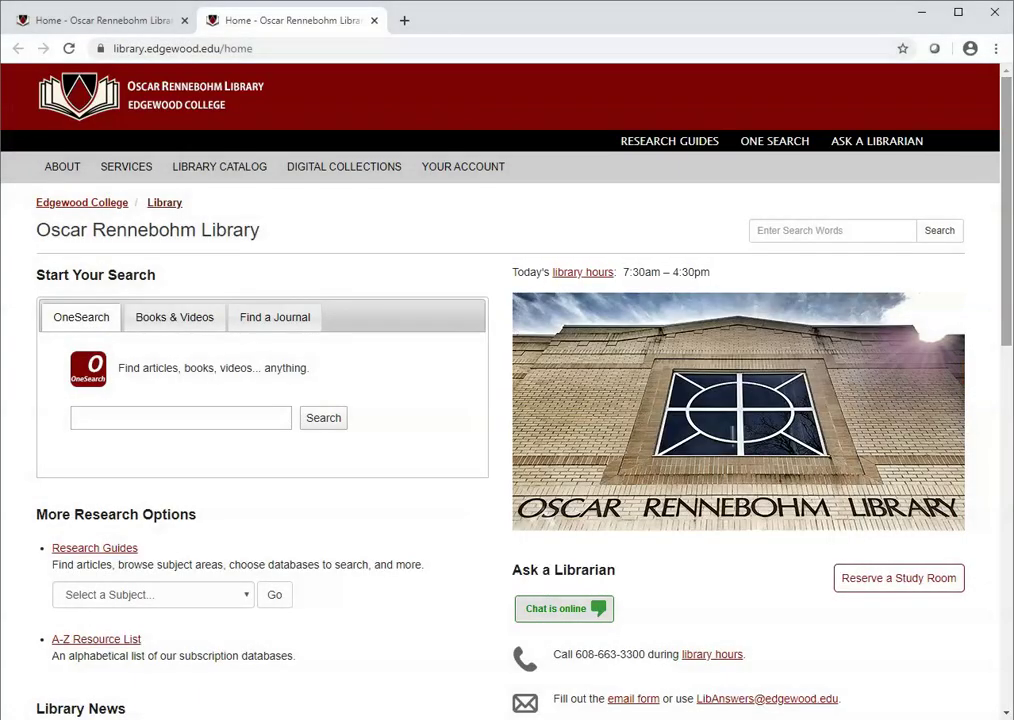
left_click(675, 149)
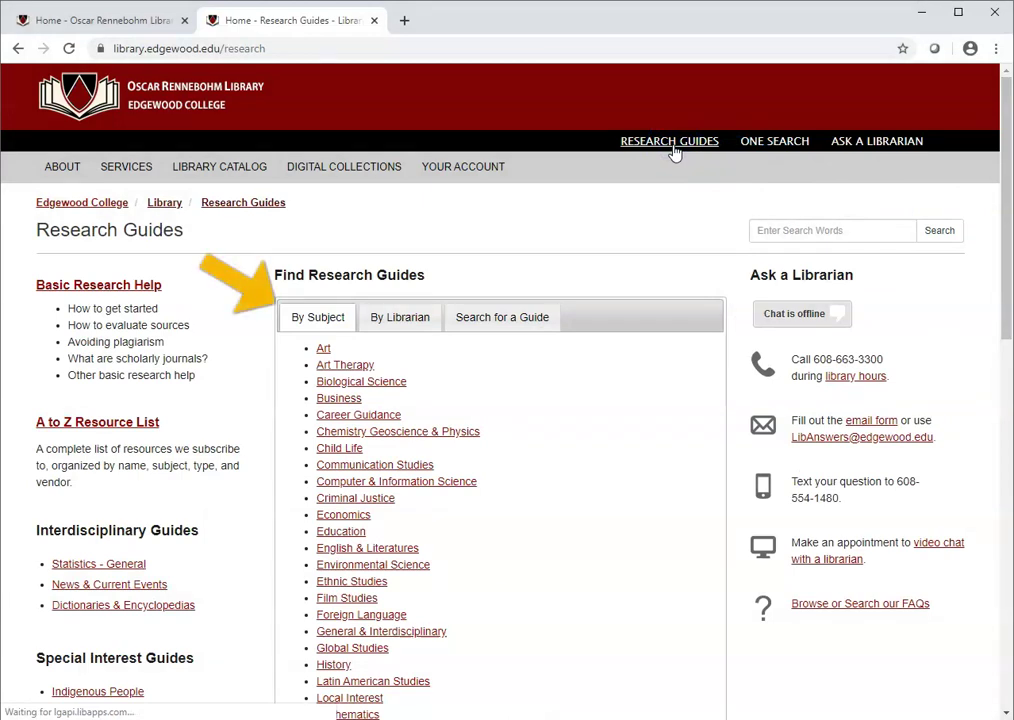
left_click(576, 225)
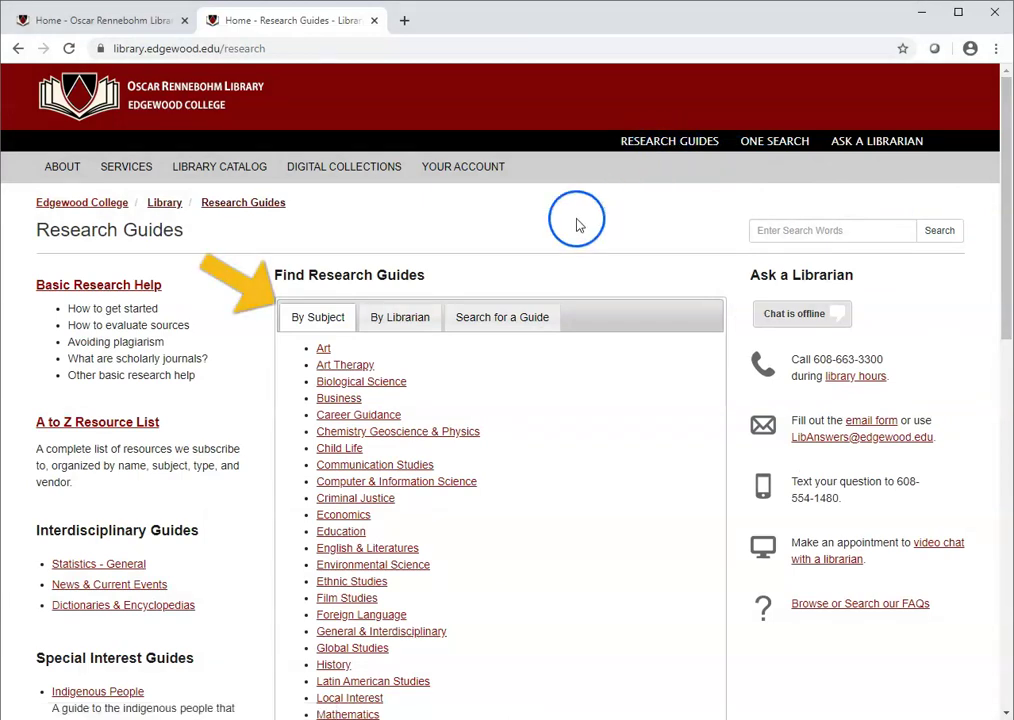
left_click(338, 398)
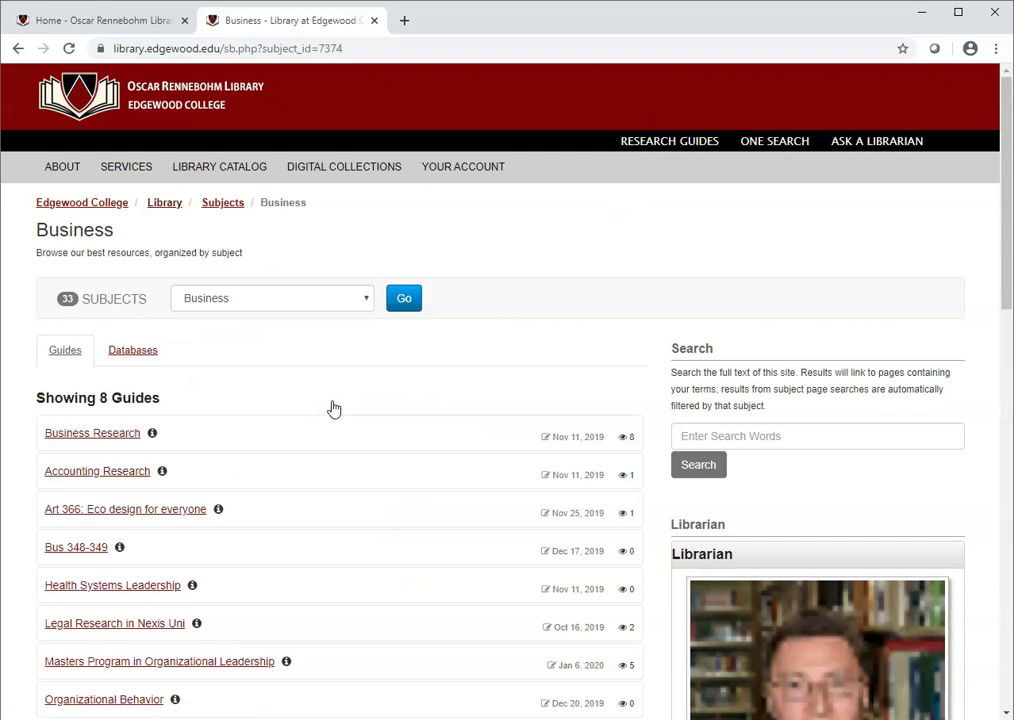
left_click(163, 671)
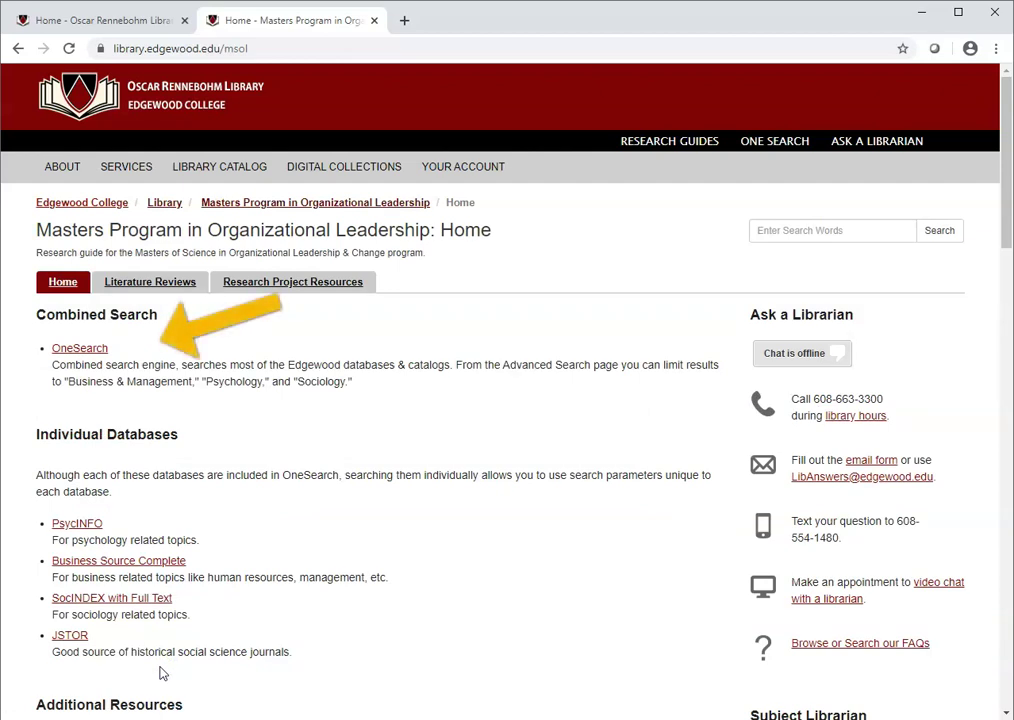
Step: Search OneSearch for mindfulness adult learning and limit the results to Scholarly (Peer Reviewed) Sources
left_click(70, 348)
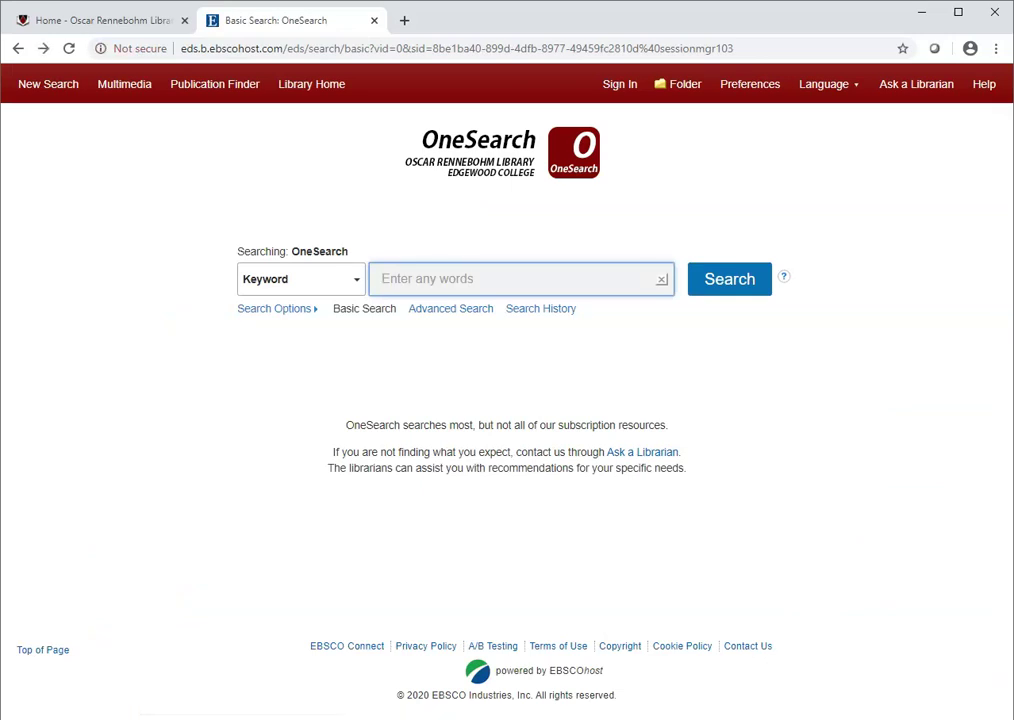
type("mindful")
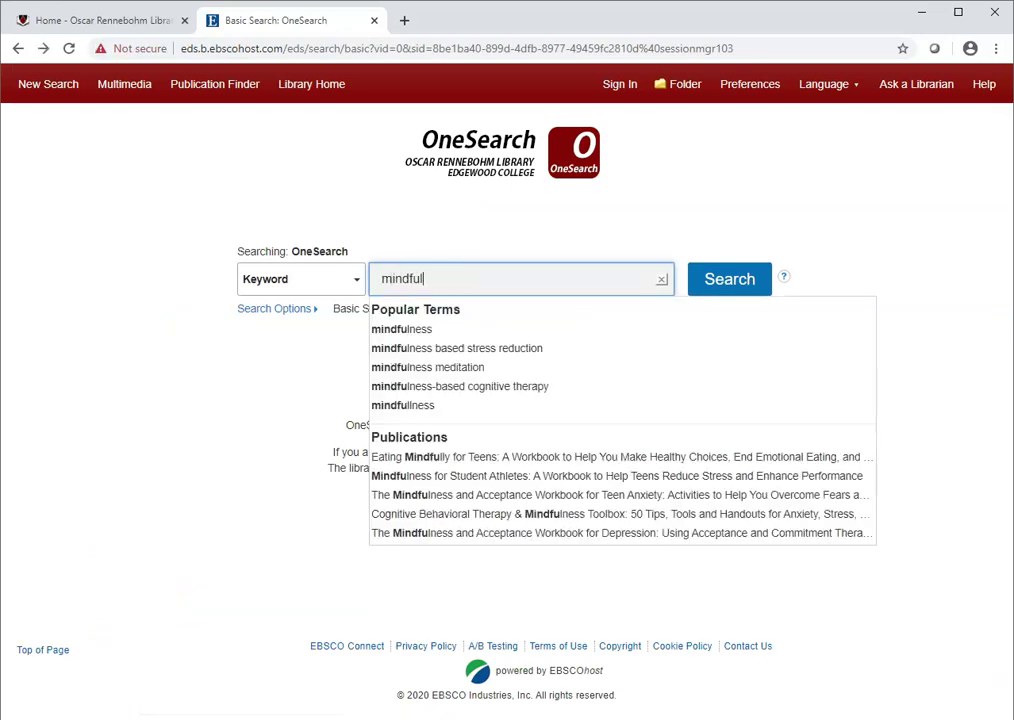
type("ness adult learning")
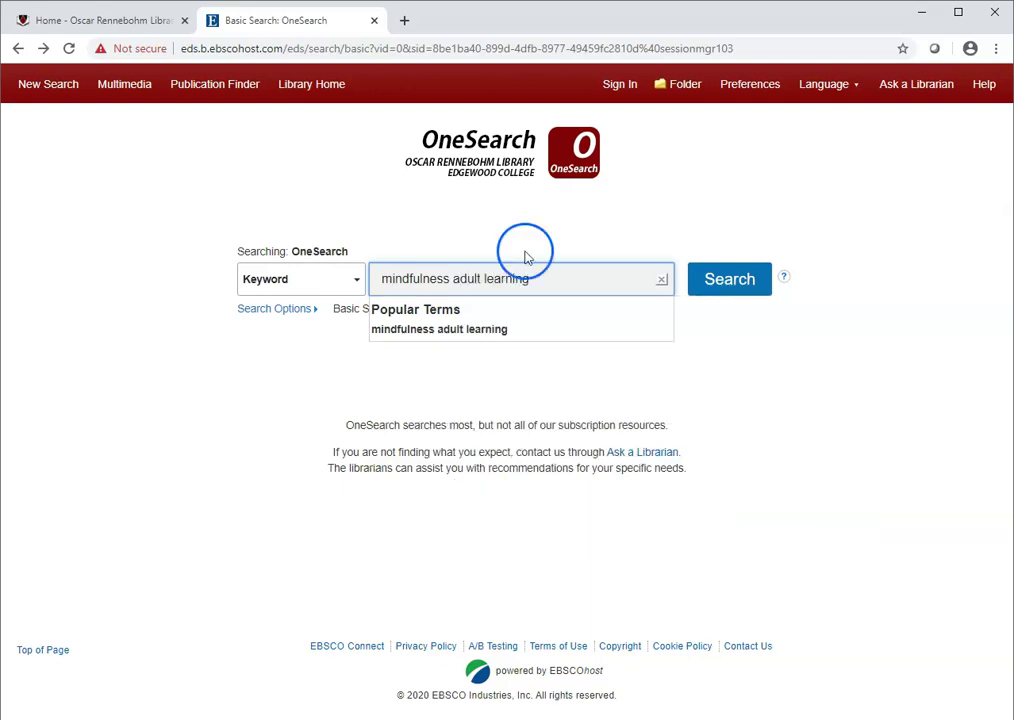
left_click(762, 284)
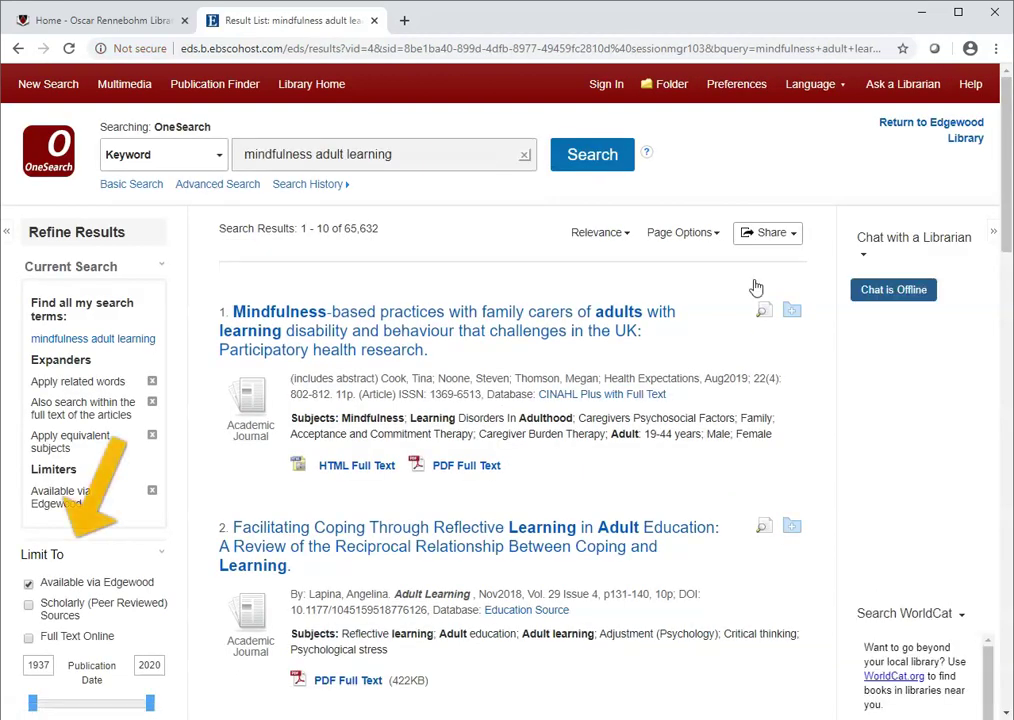
left_click(28, 605)
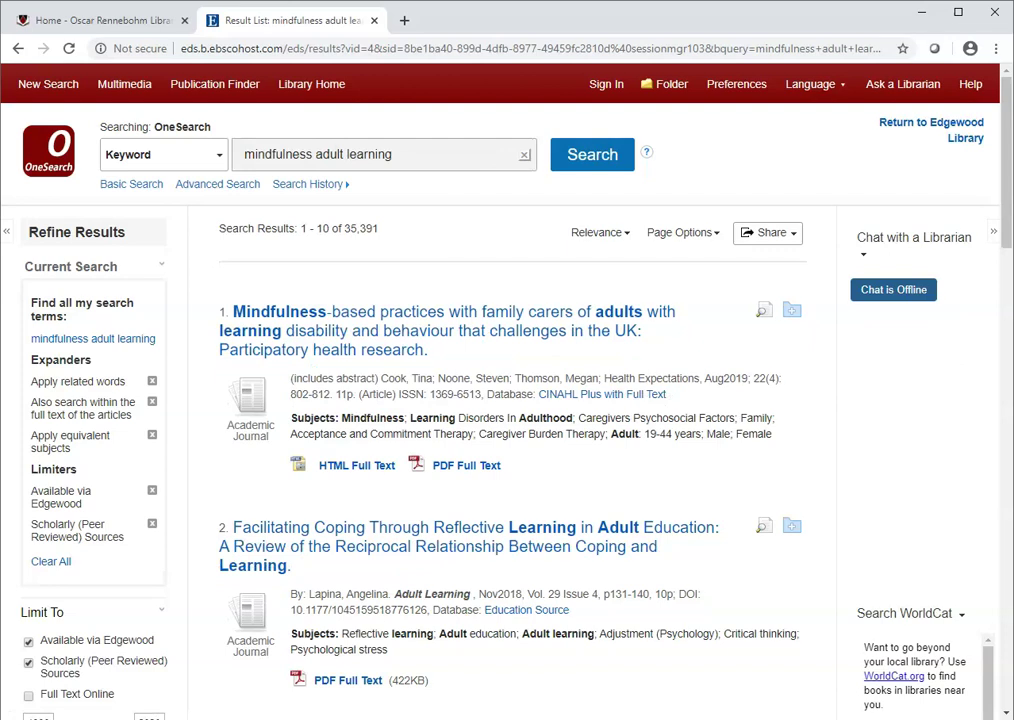
Step: Add the article "Facilitating Coping Through Reflective Learning in Adult Education" to the folder from its detailed record and display its permalink
scroll(485, 600, "down", 3)
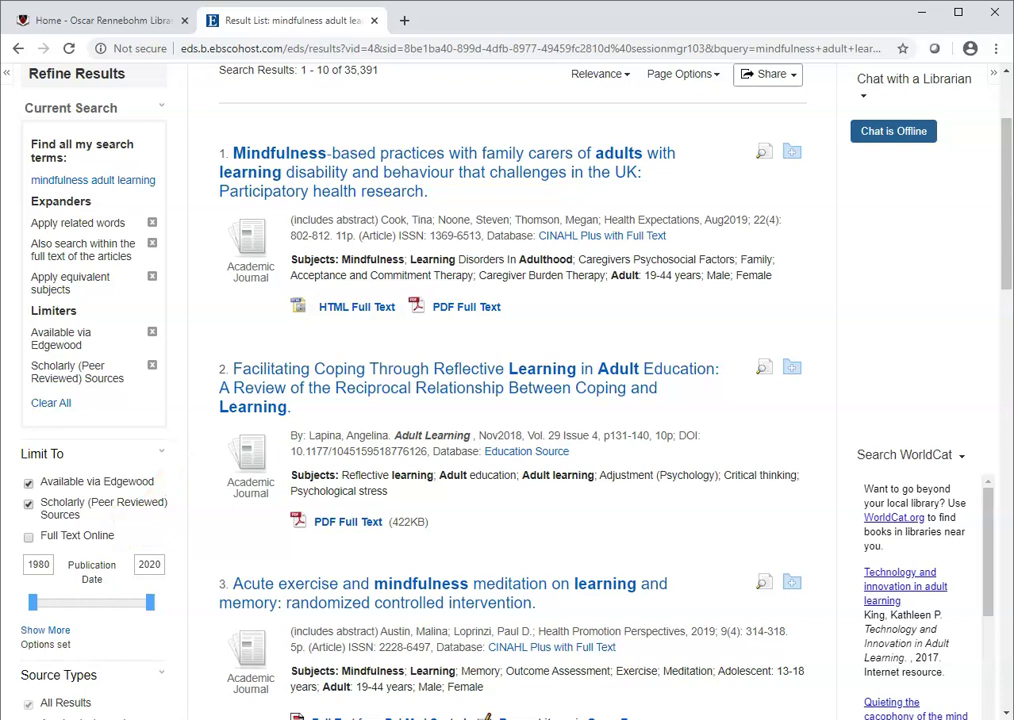
left_click(350, 391)
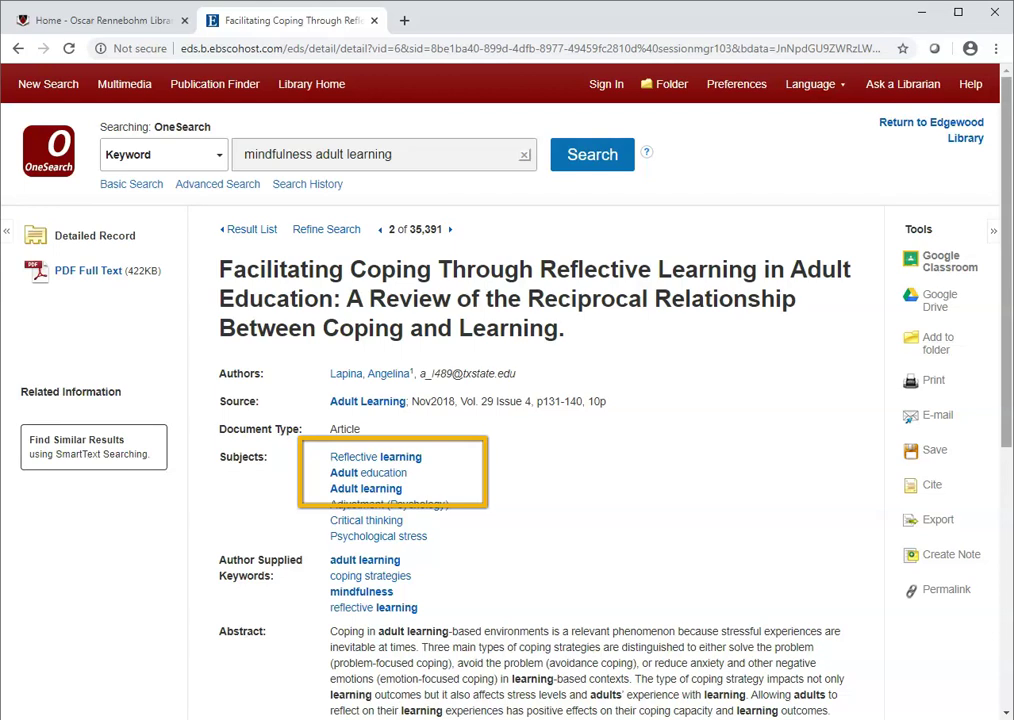
scroll(500, 400, "down", 3)
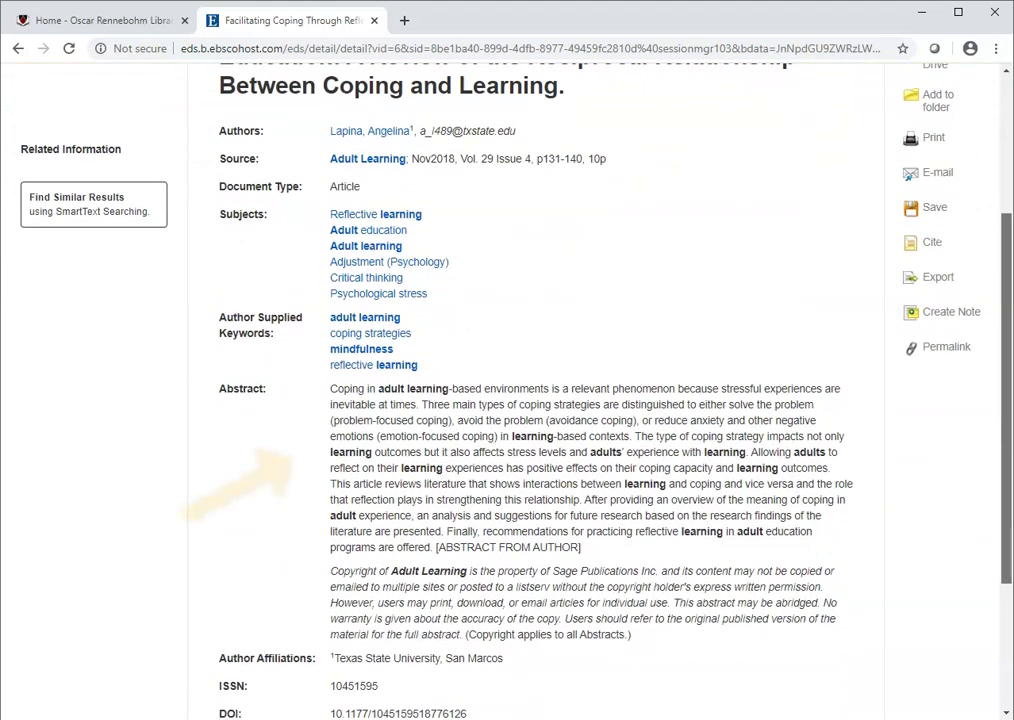
scroll(500, 400, "up", 3)
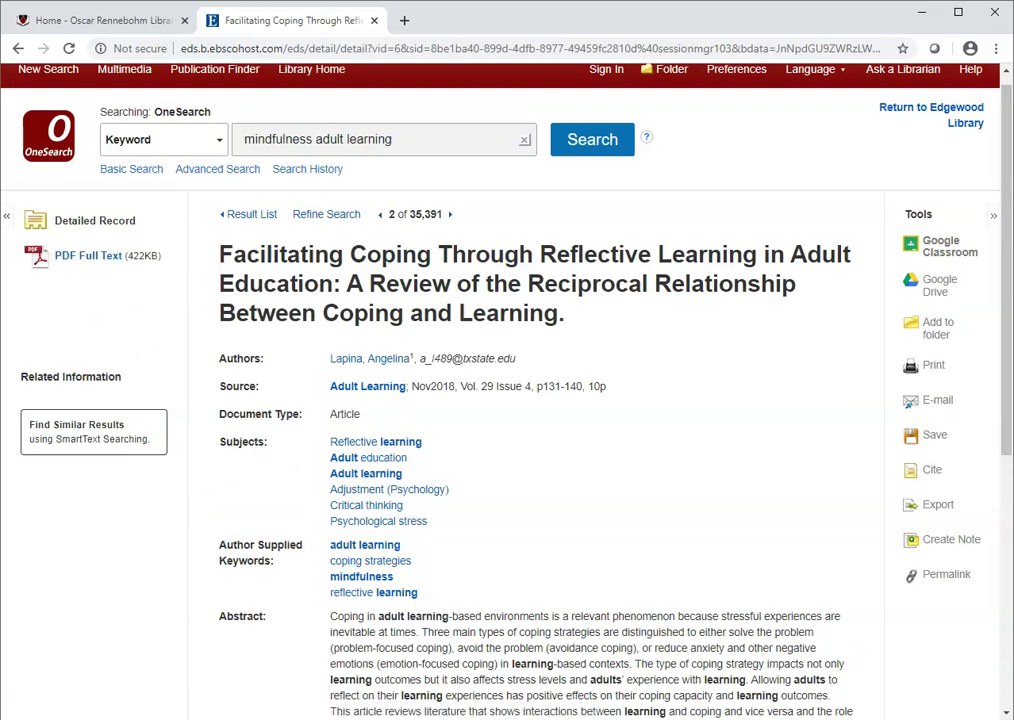
left_click(937, 335)
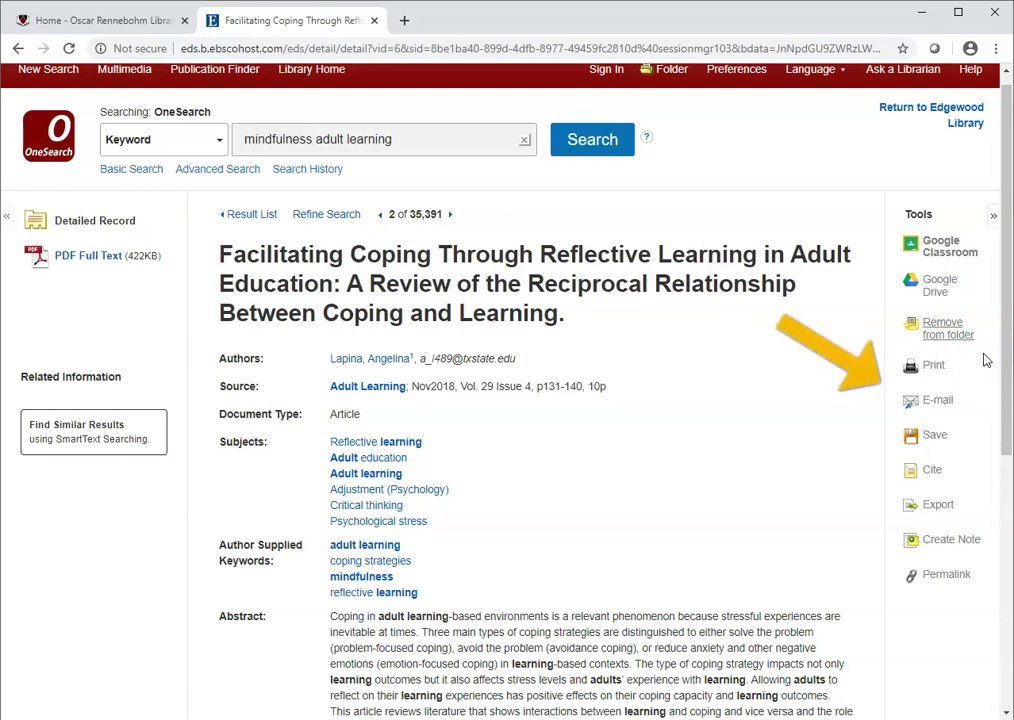
left_click(935, 577)
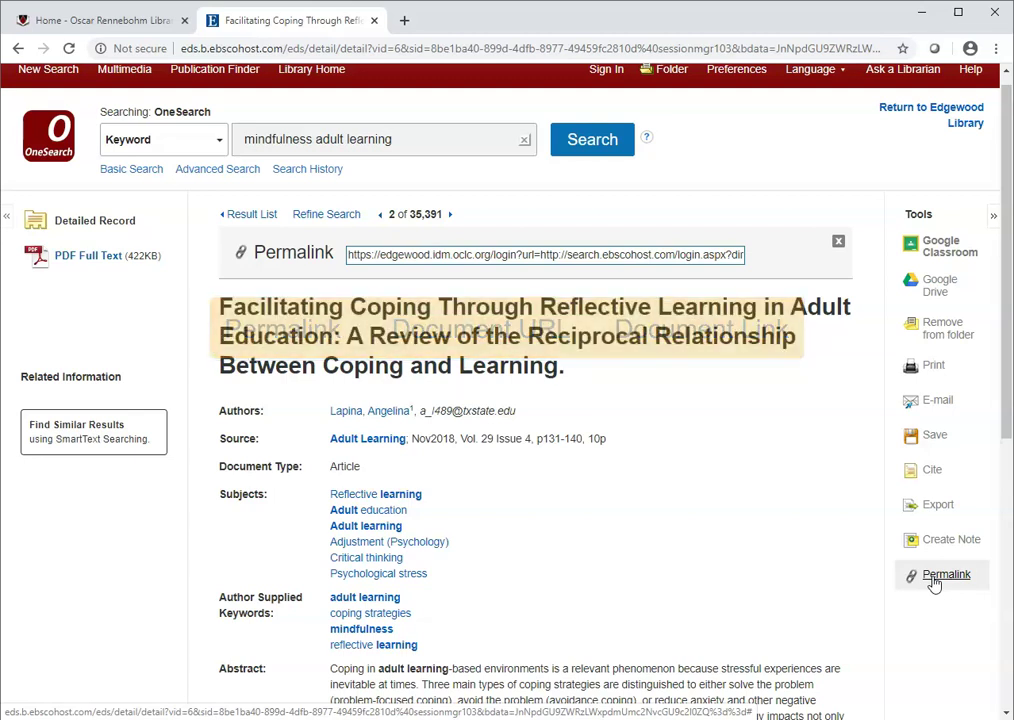
Step: Return to the result list and add "Mindfulness and Transformation in a College Classroom" to the folder
left_click(251, 215)
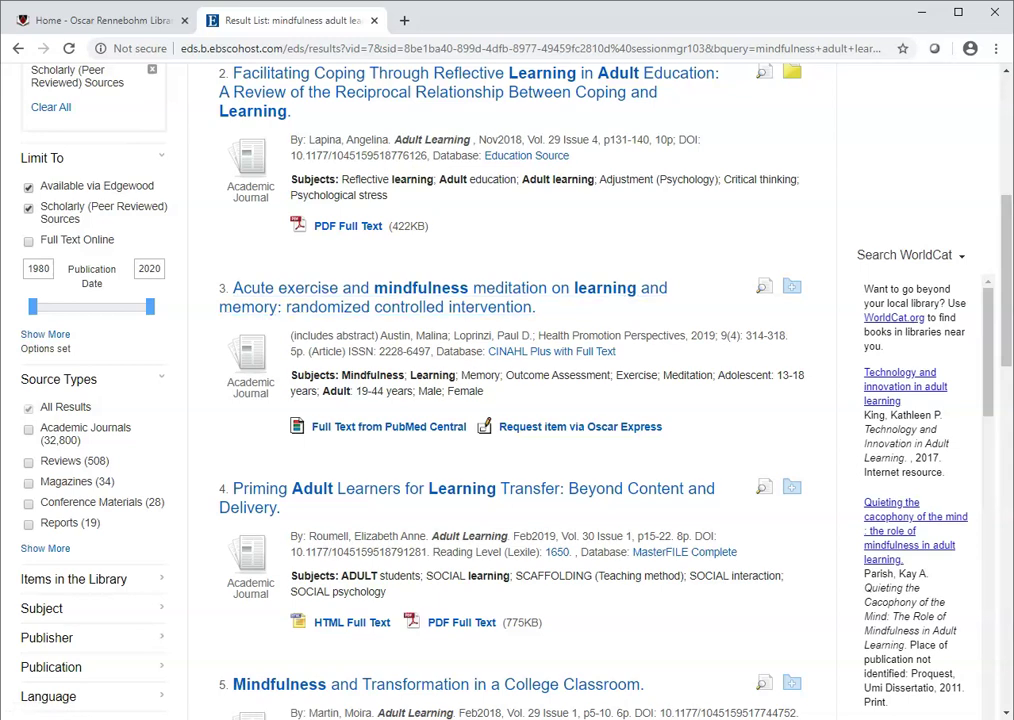
scroll(507, 400, "down", 2)
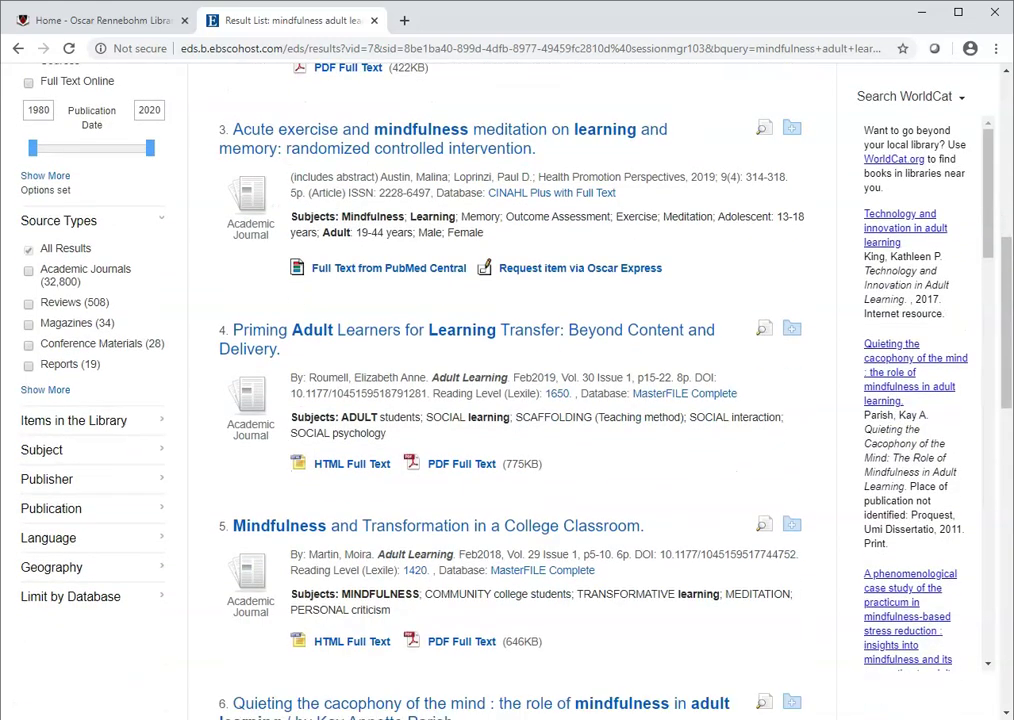
scroll(826, 421, "down", 1)
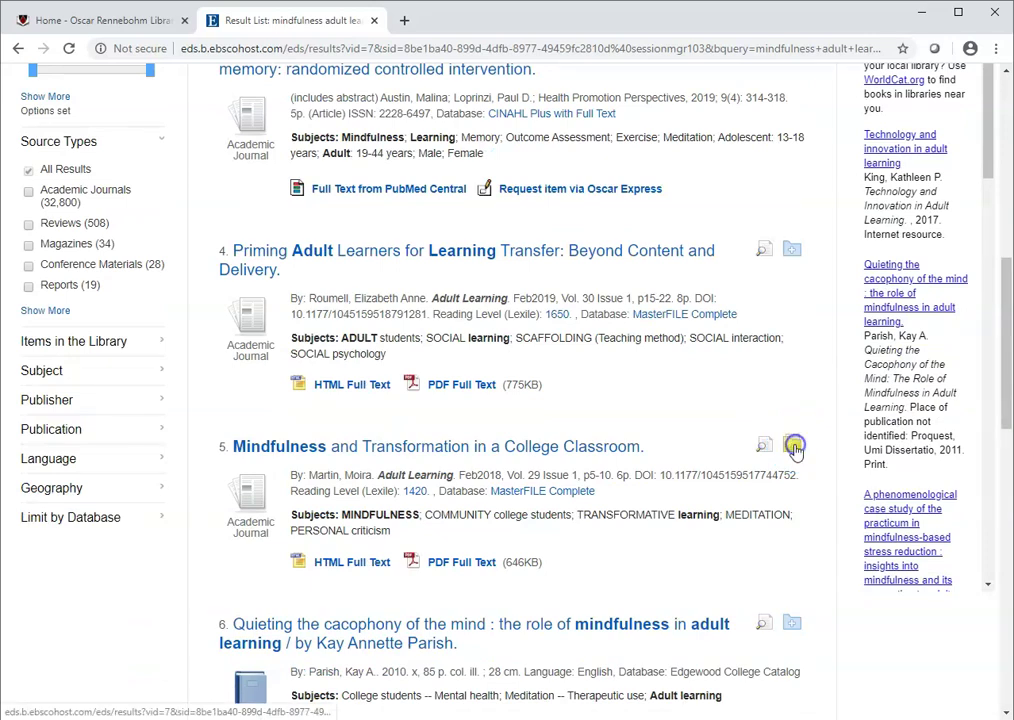
Step: Change the search terms to mindfulness adult education and rerun the search
scroll(791, 443, "down", 3)
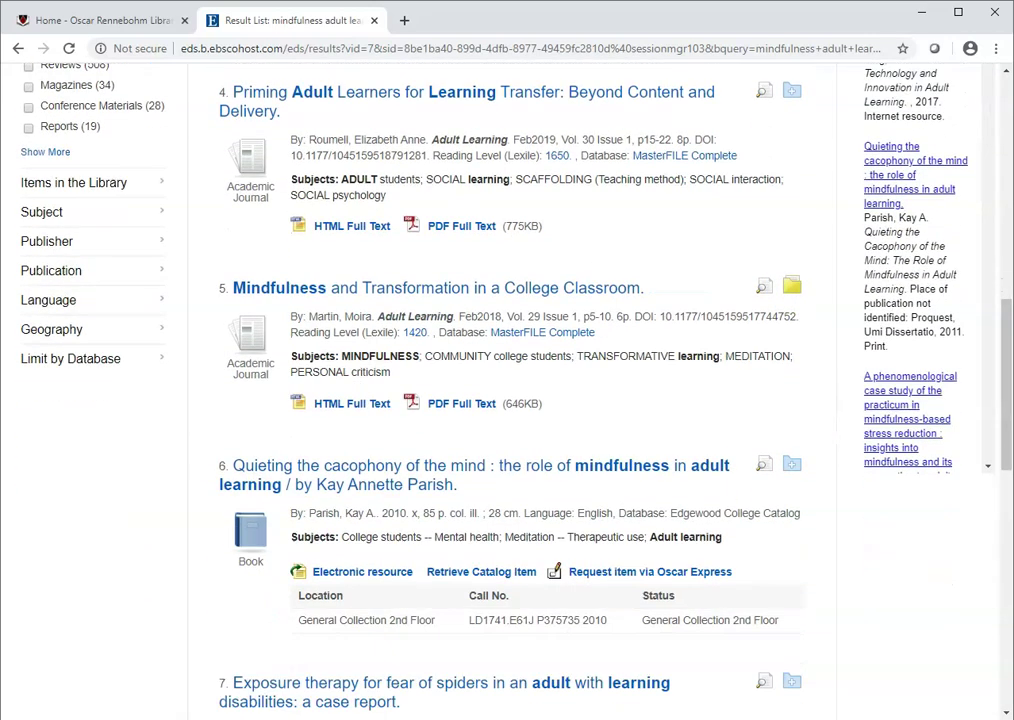
scroll(791, 204, "down", 2)
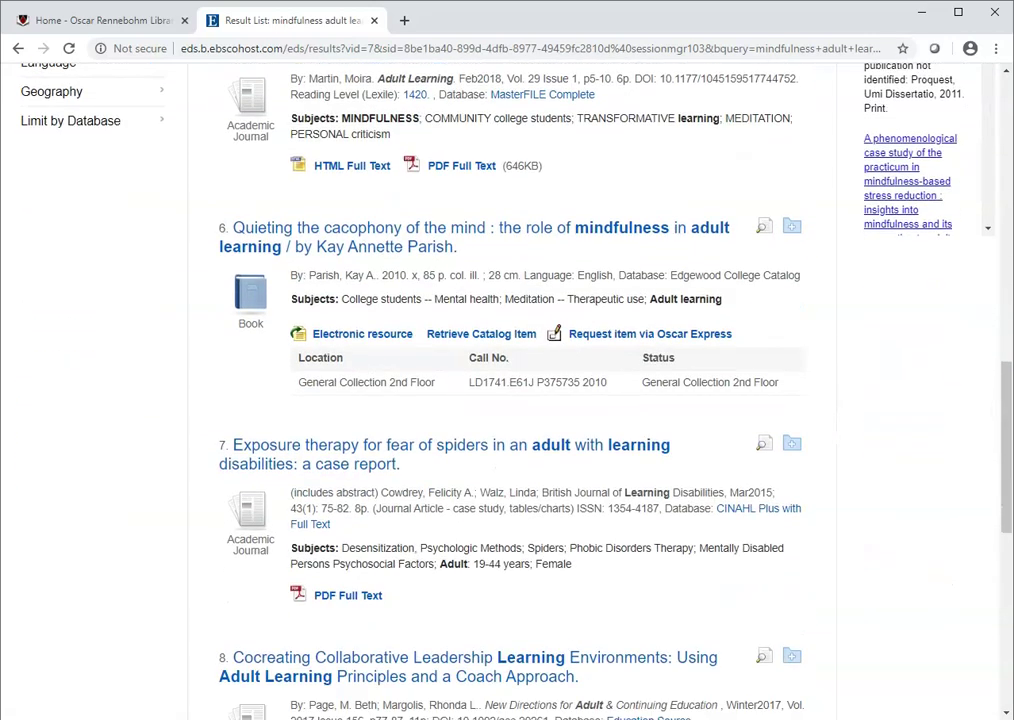
scroll(511, 400, "down", 1)
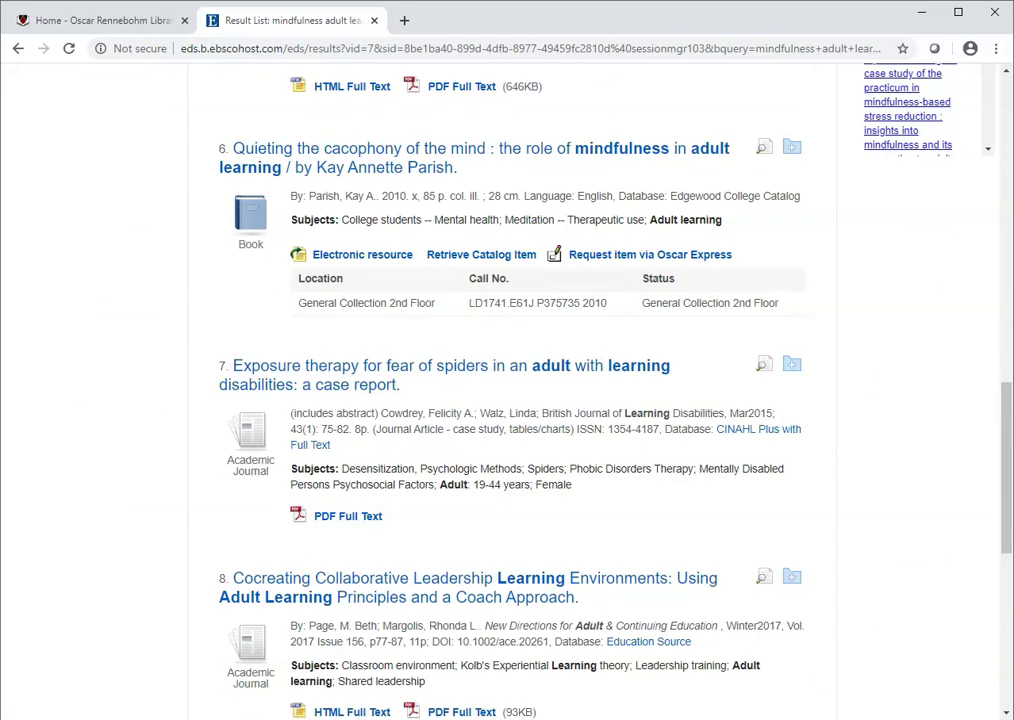
scroll(511, 400, "up", 15)
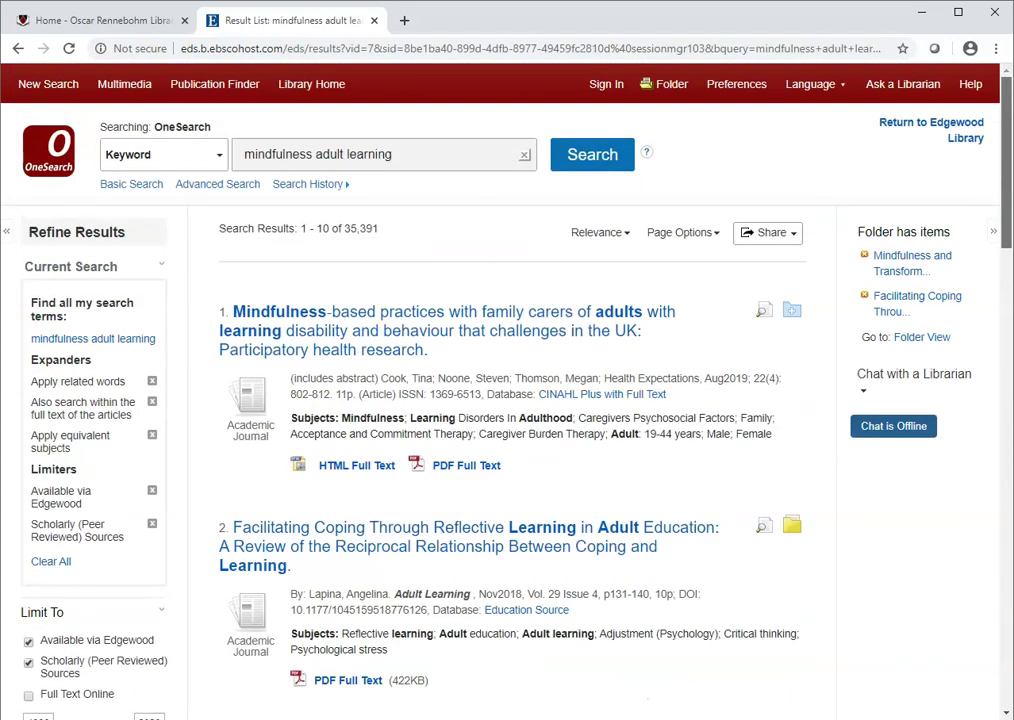
left_click(417, 156)
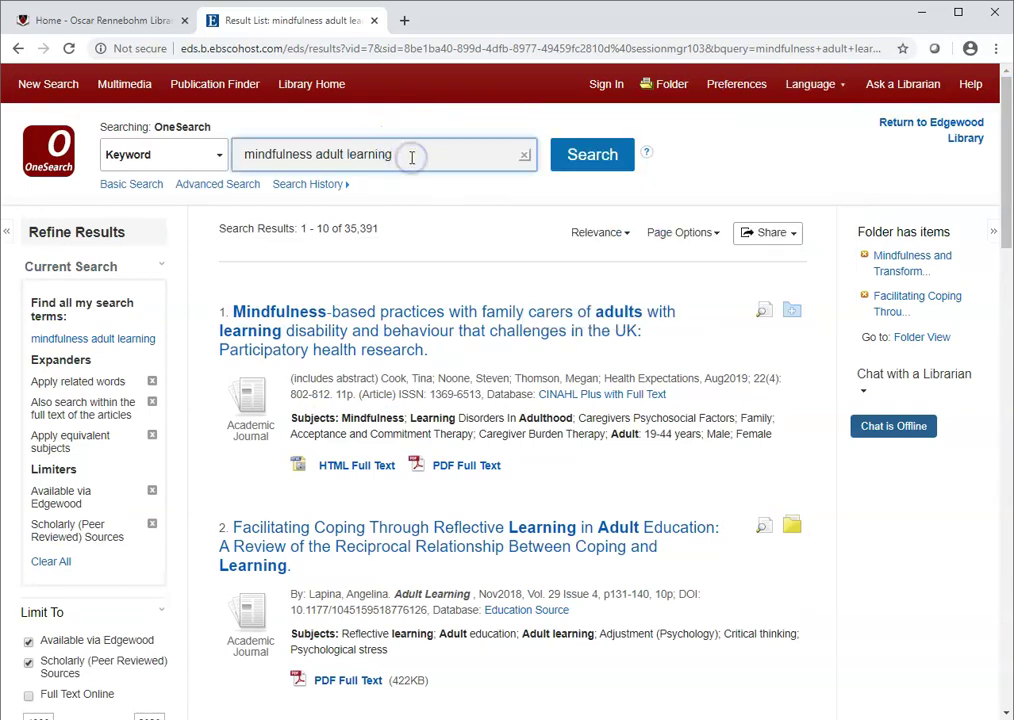
key("BackSpace")
key("BackSpace")
key("BackSpace")
key("BackSpace")
key("BackSpace")
key("BackSpace")
key("BackSpace")
key("BackSpace")
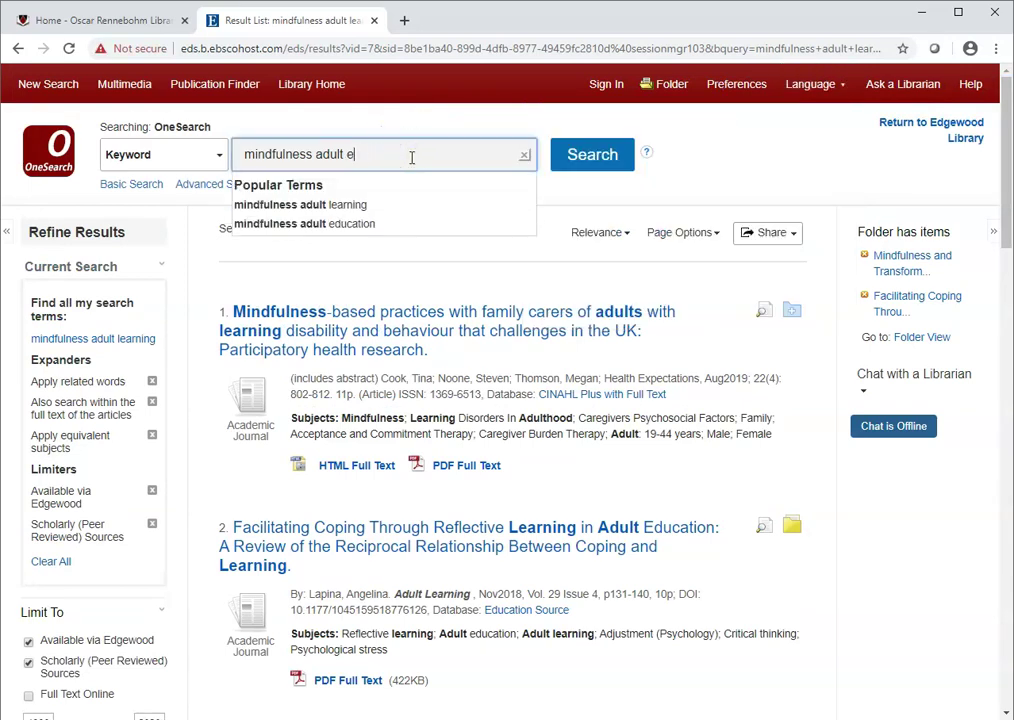
type("education")
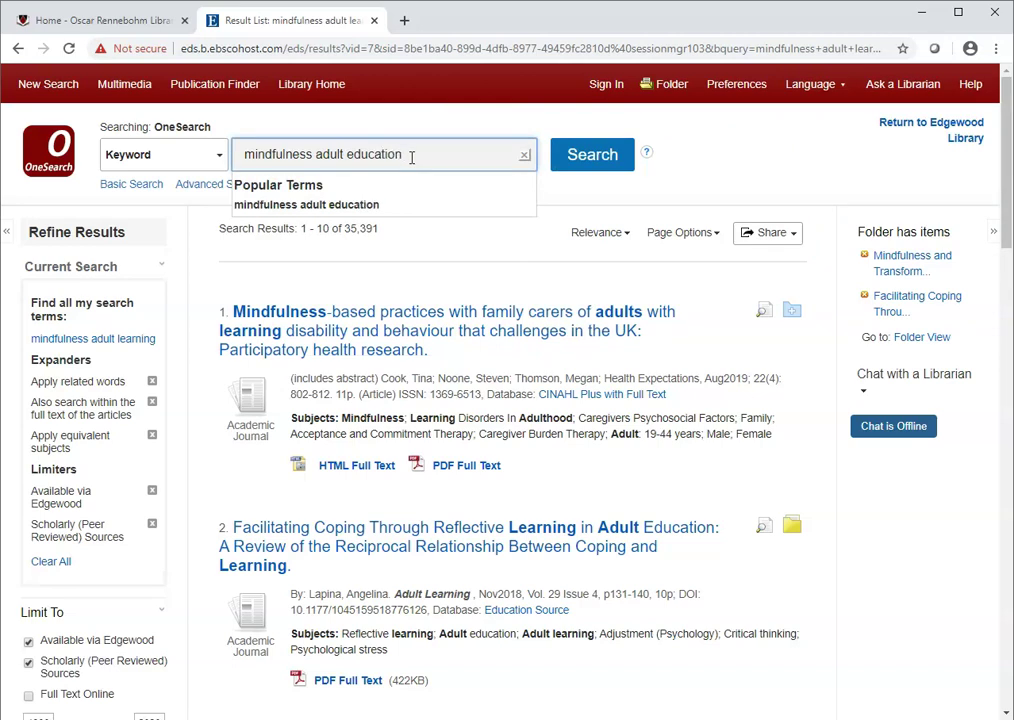
left_click(597, 160)
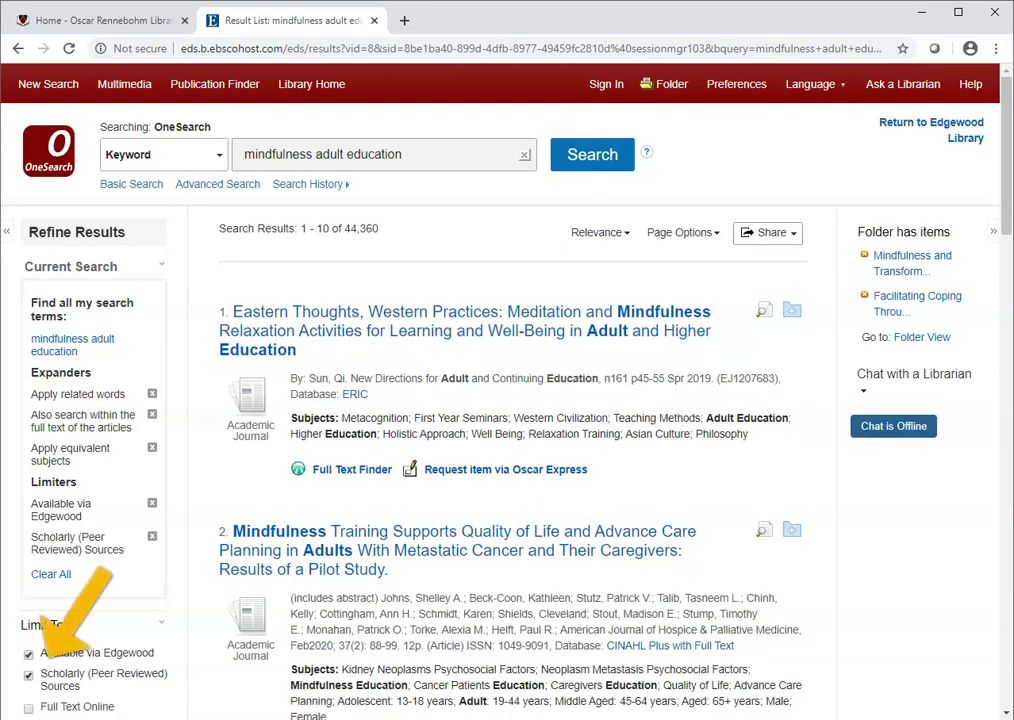
Step: Rerun the search with adult education in quotation marks as an exact phrase: mindfulness "adult education"
scroll(500, 400, "down", 4)
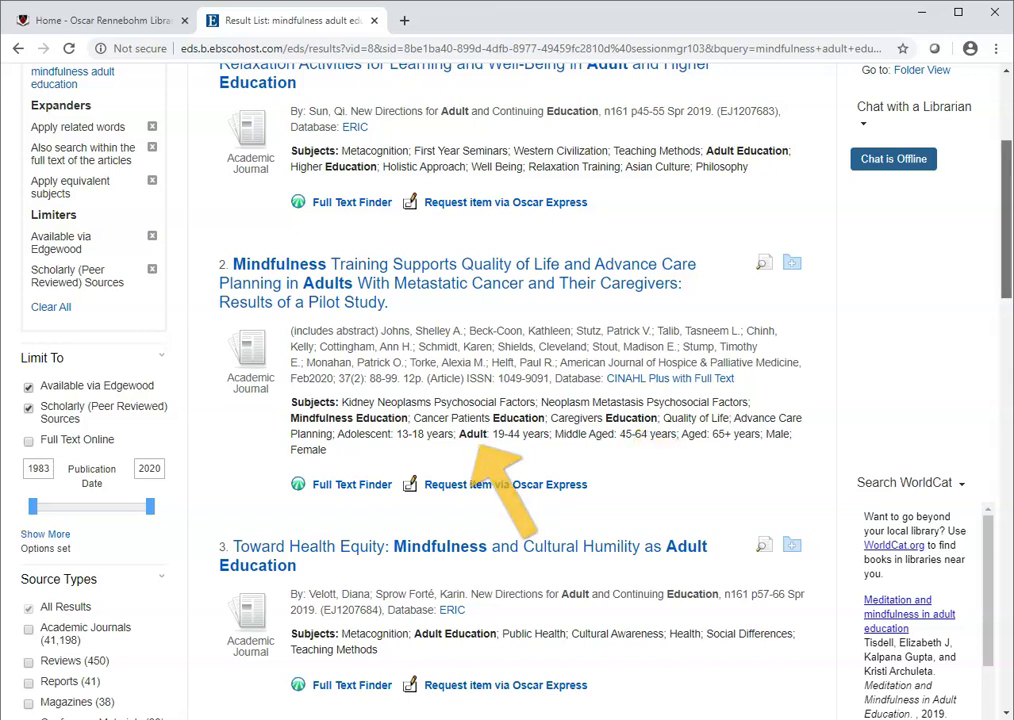
scroll(500, 400, "up", 3)
left_click(316, 154)
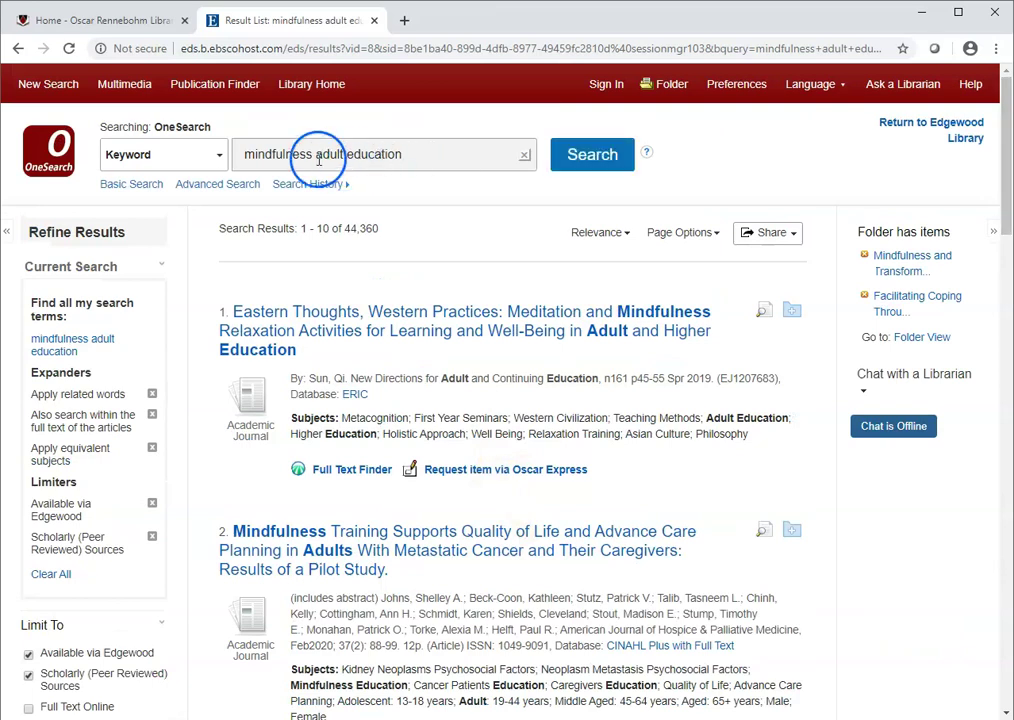
type("\"")
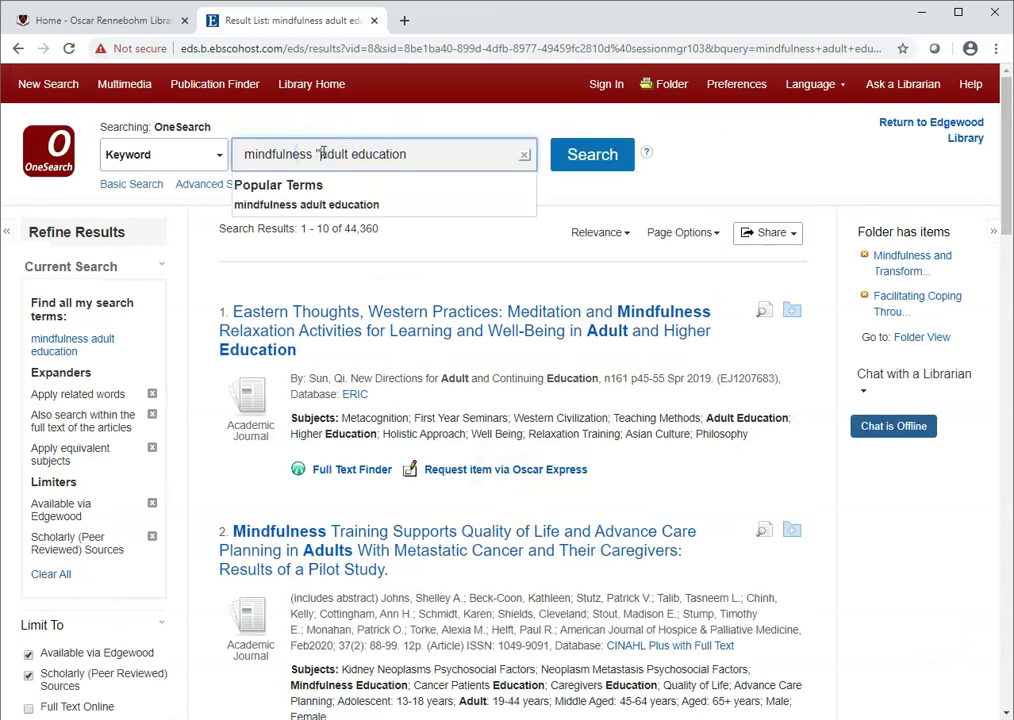
left_click(418, 157)
type("\"")
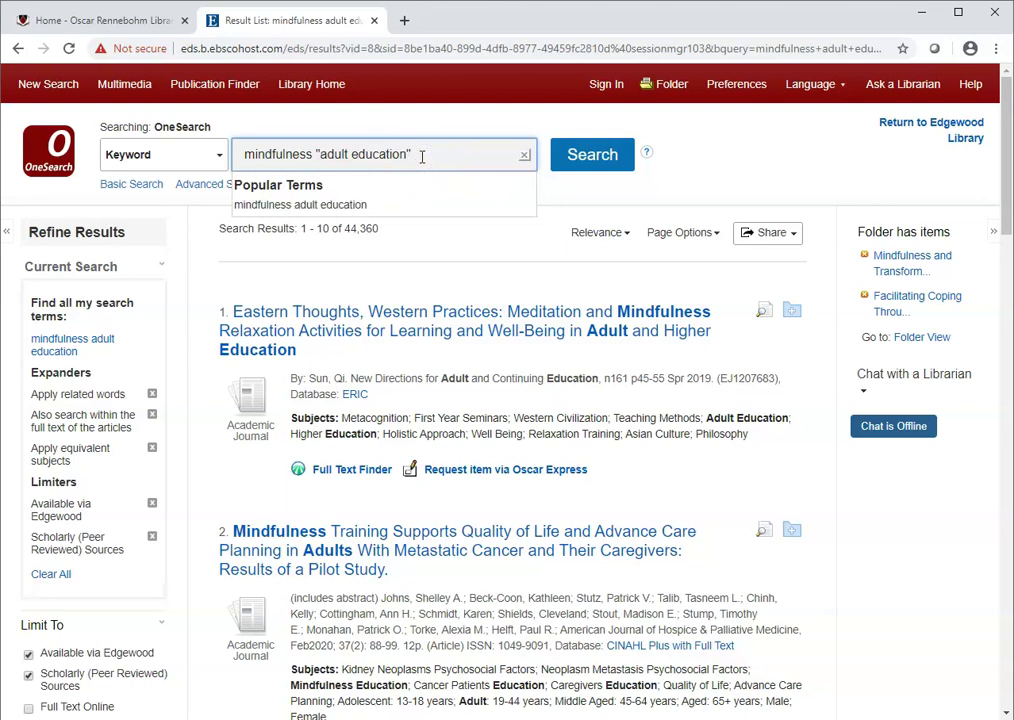
left_click(575, 152)
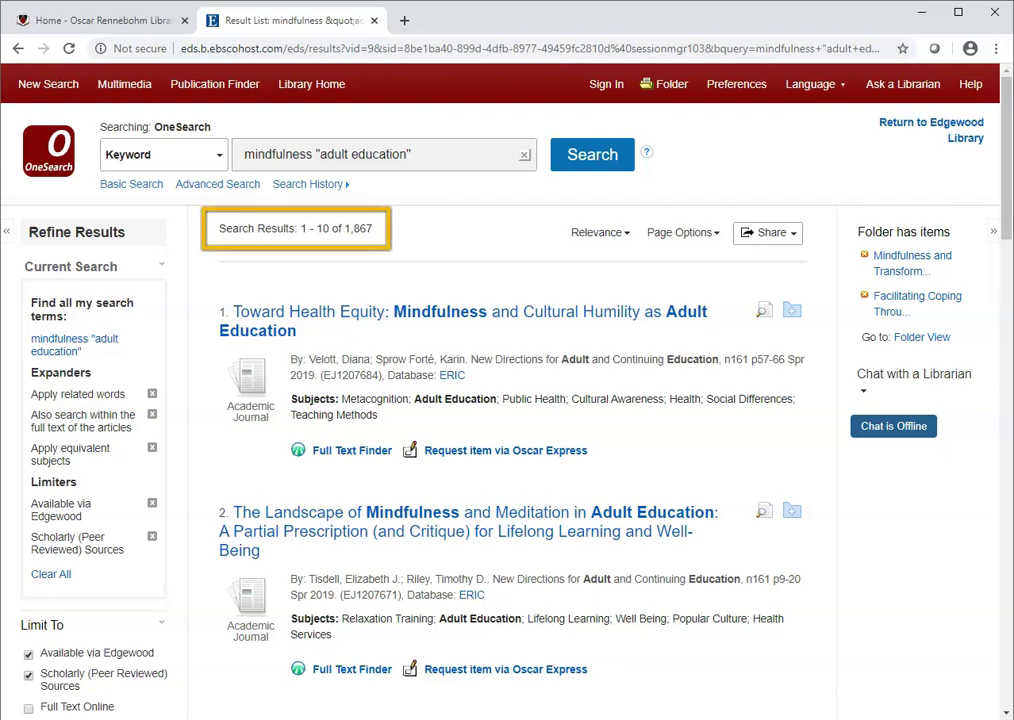
left_click(1008, 190)
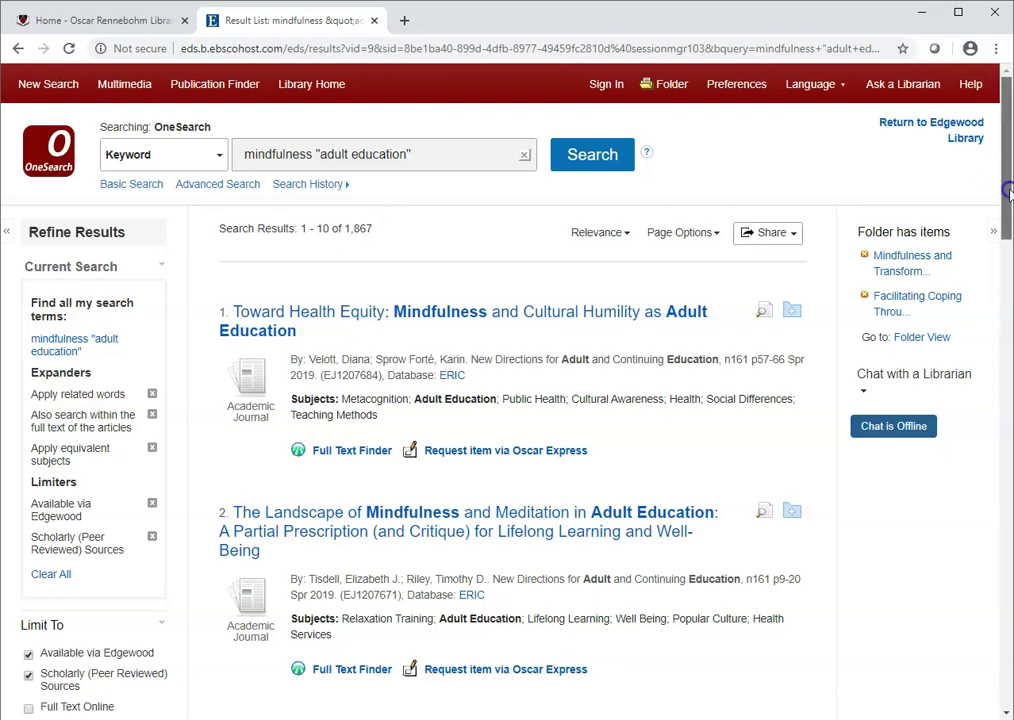
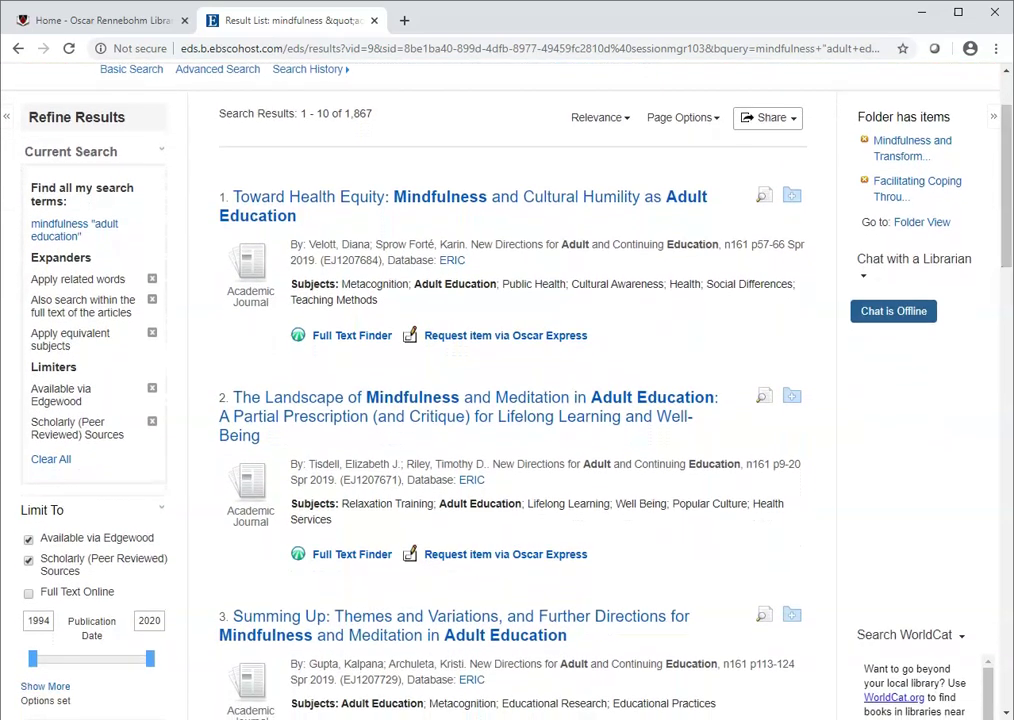
Step: Add the articles "Toward Health Equity: Mindfulness and Cultural Humility as Adult Education" and "Eastern Thoughts, Western Practices" to the folder
left_click(787, 197)
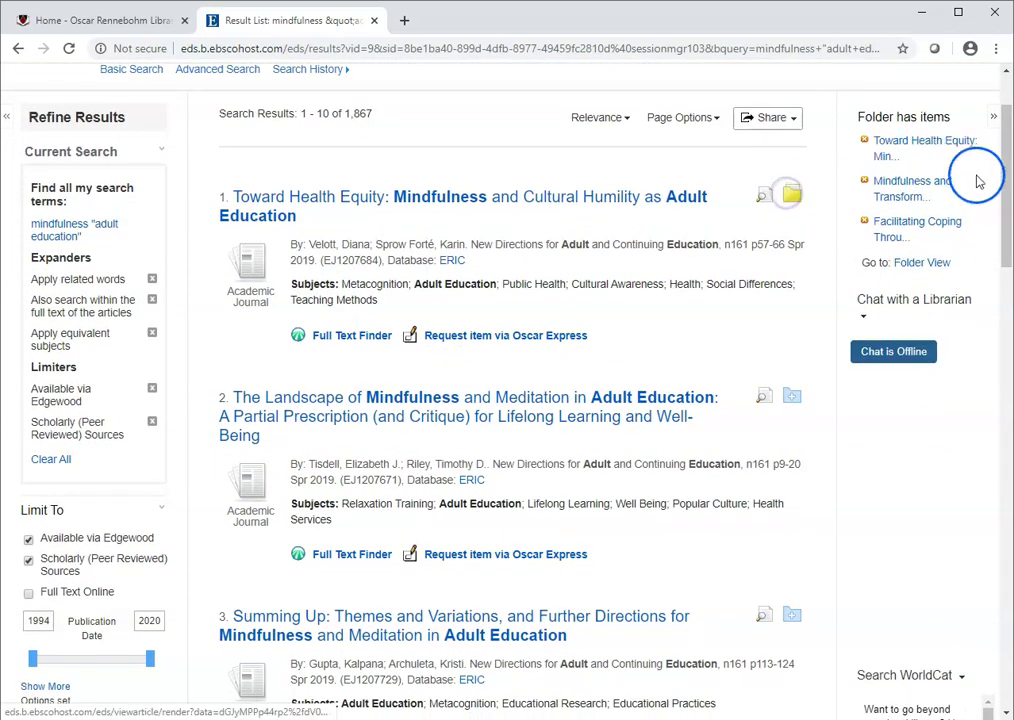
left_click_drag(1007, 170, 1008, 308)
left_click(791, 207)
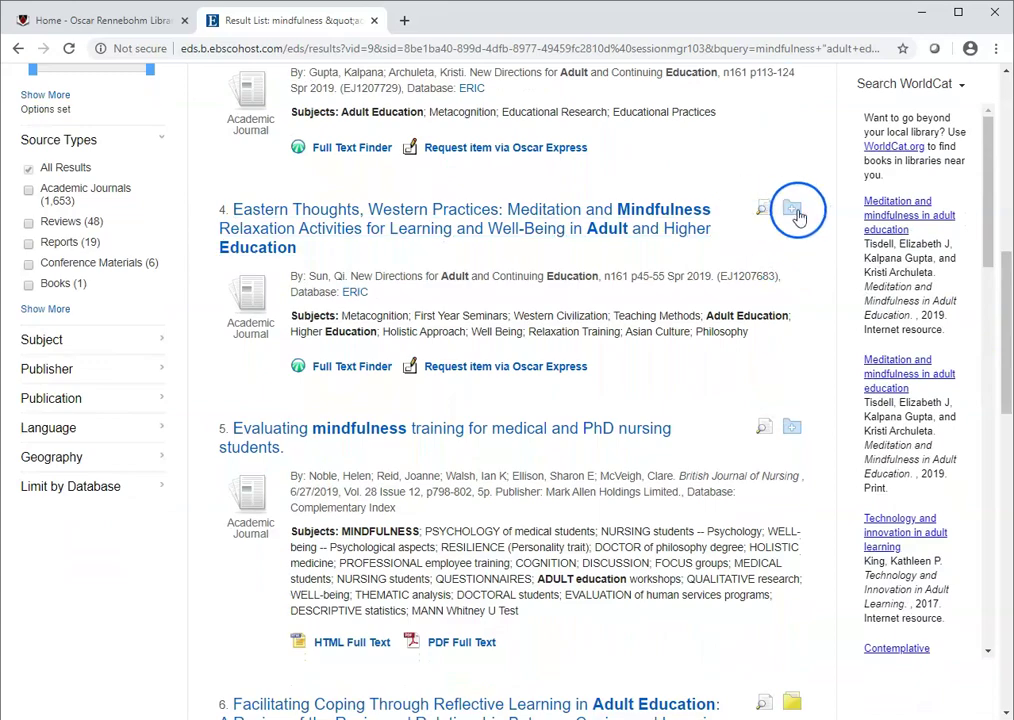
Step: Add results 8 and 9, "Mindfulness and Transformation in a College Classroom" and "Mindfulness and Student Success", to the folder
left_click_drag(1005, 340, 1005, 453)
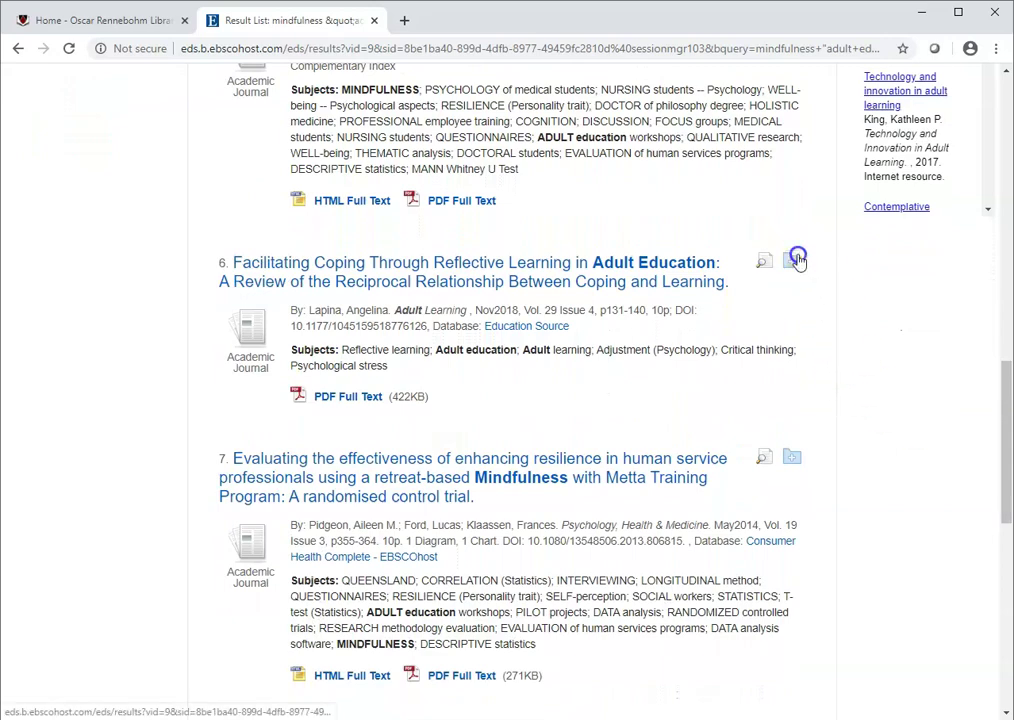
left_click_drag(1009, 459, 1007, 558)
left_click(797, 372)
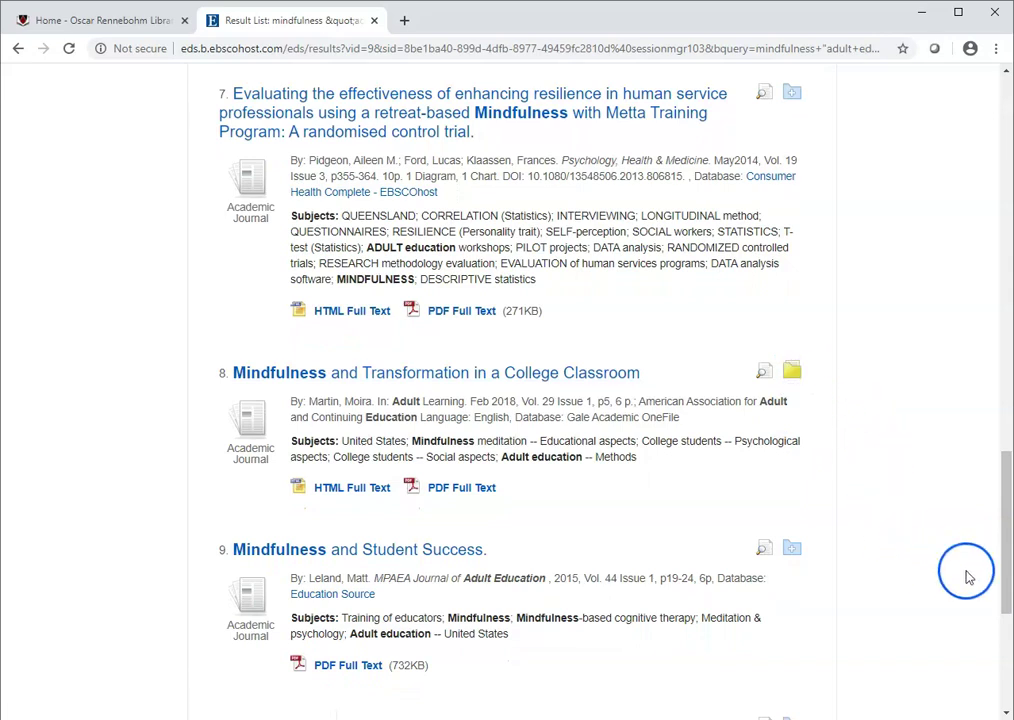
left_click(792, 548)
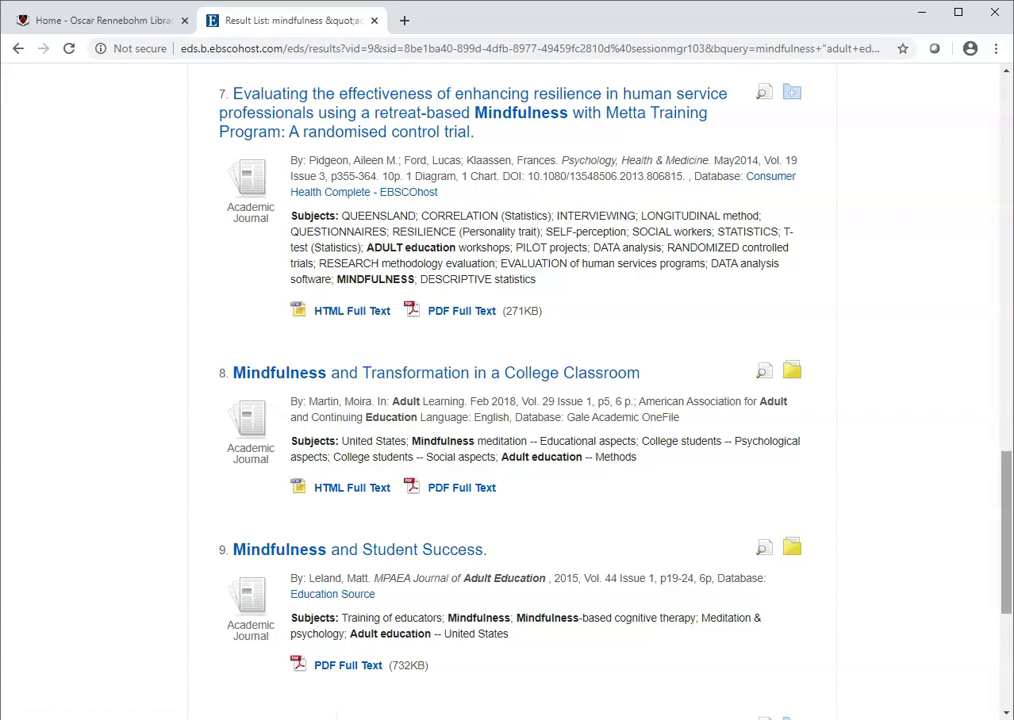
Step: Open the folder and review all the articles collected in it
scroll(500, 400, "up", 13)
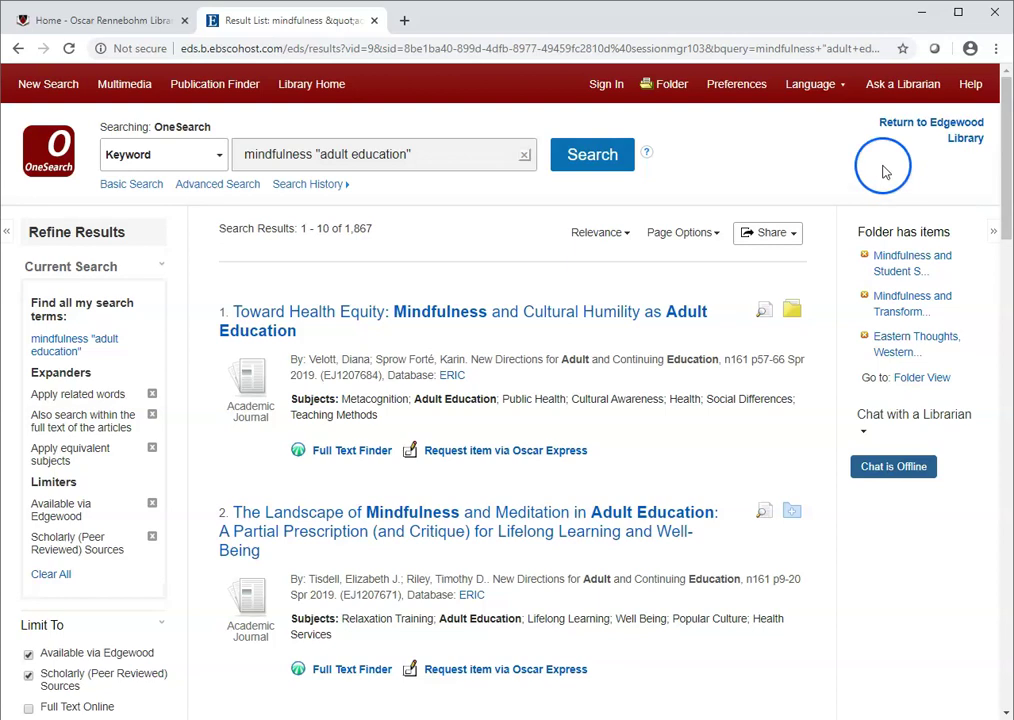
left_click(664, 90)
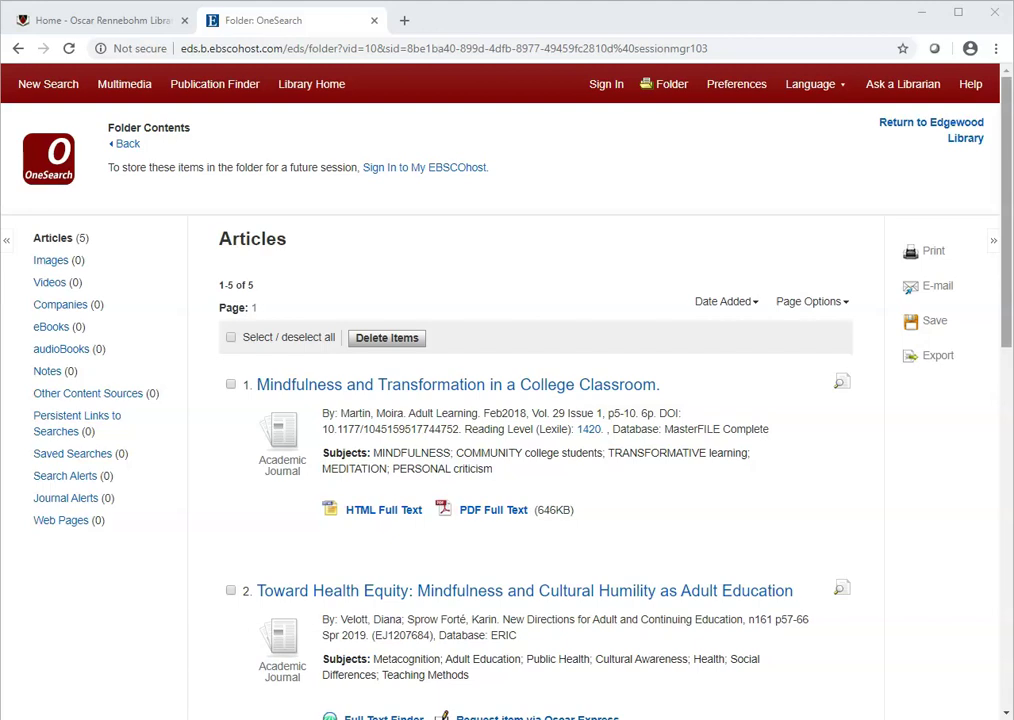
scroll(500, 390, "down", 3)
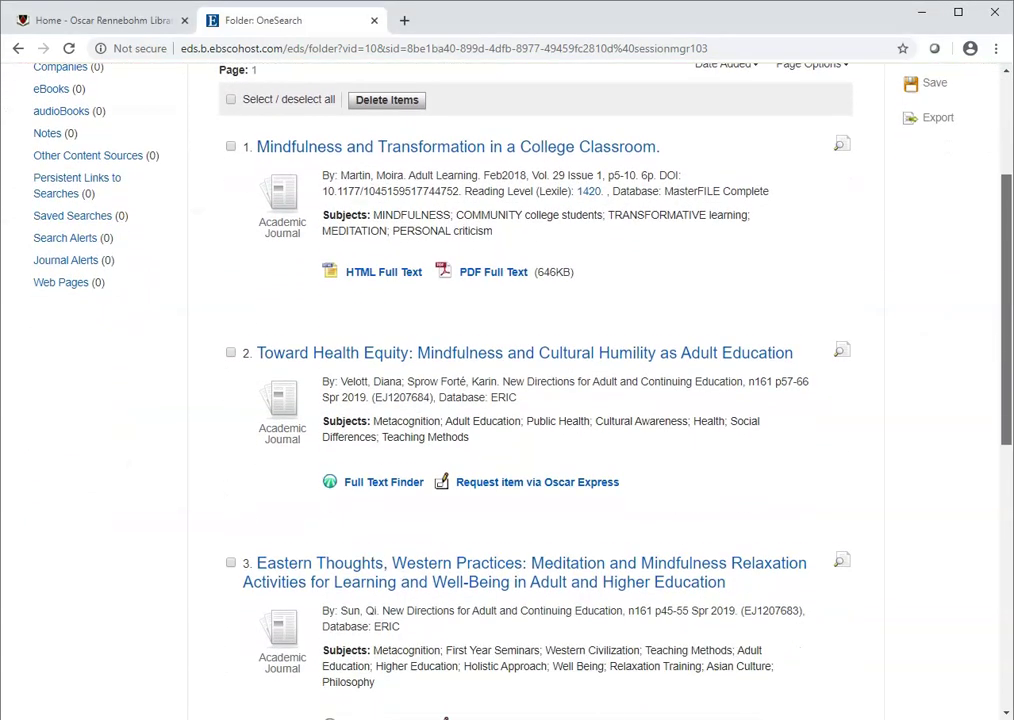
scroll(500, 390, "down", 3)
scroll(500, 390, "down", 3)
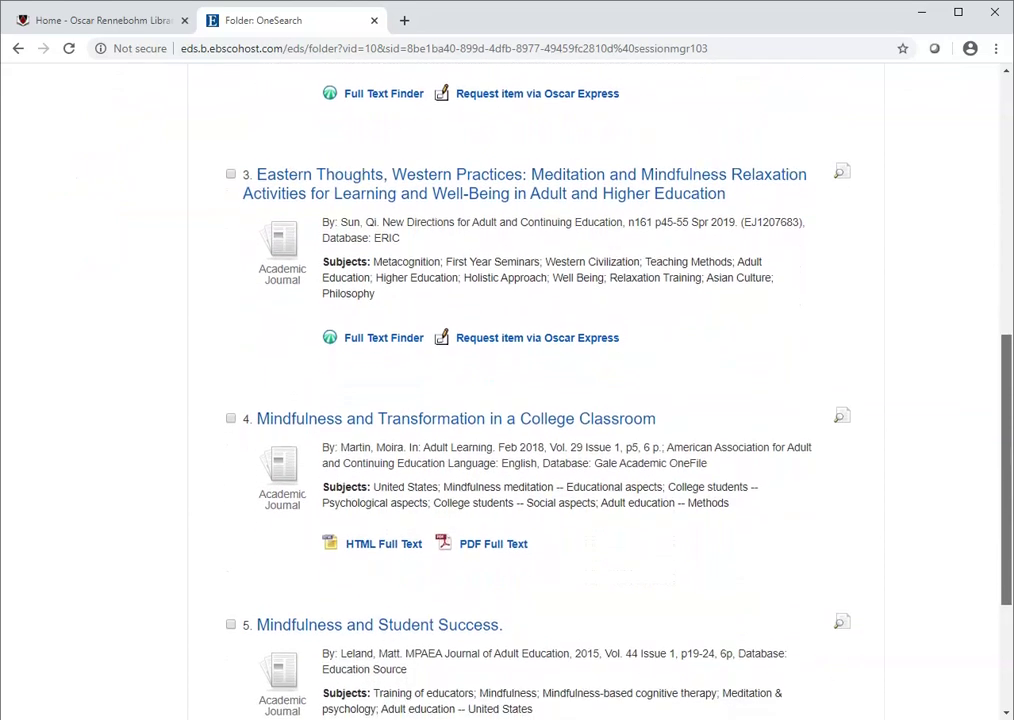
scroll(500, 390, "down", 2)
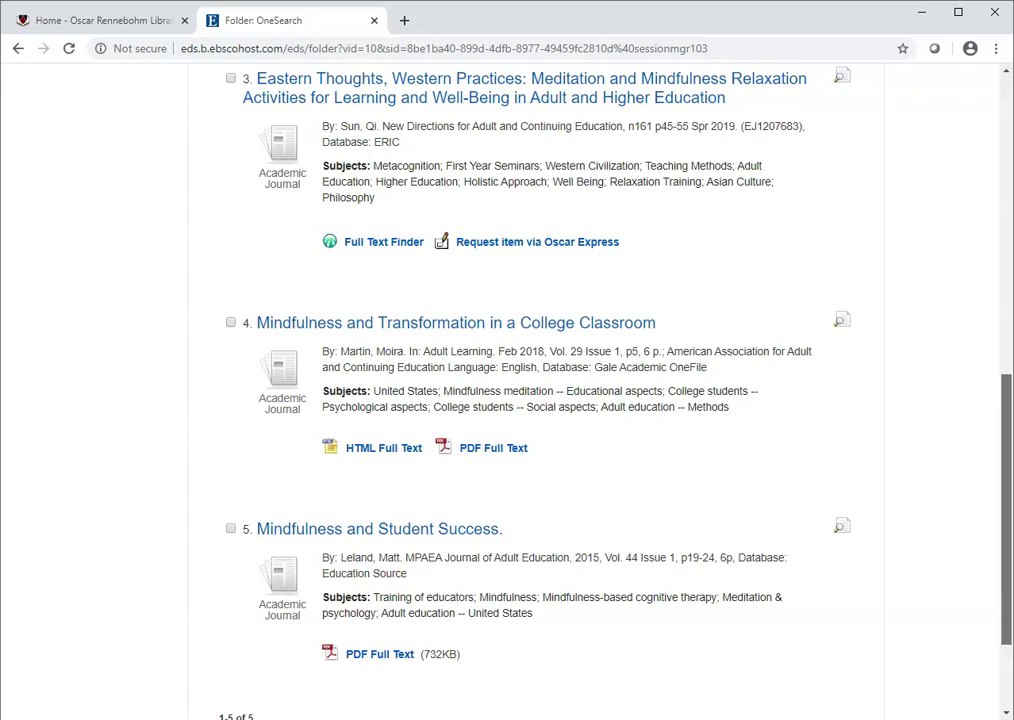
scroll(973, 192, "up", 10)
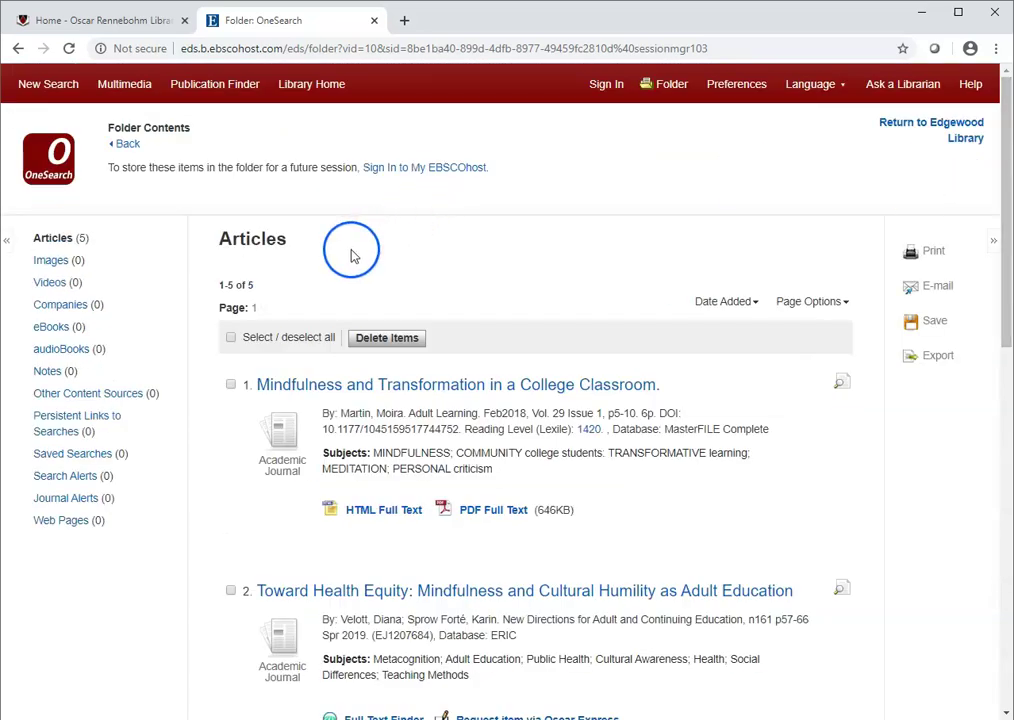
Step: Return to the result list and remove the Available via Edgewood limiter
left_click(113, 148)
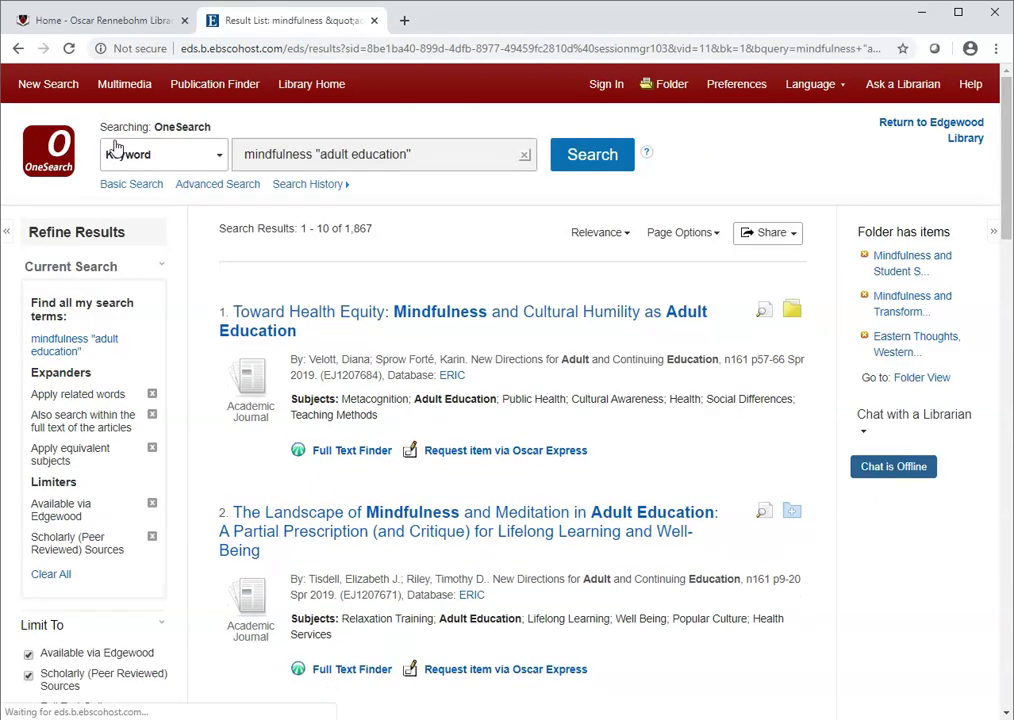
left_click(28, 657)
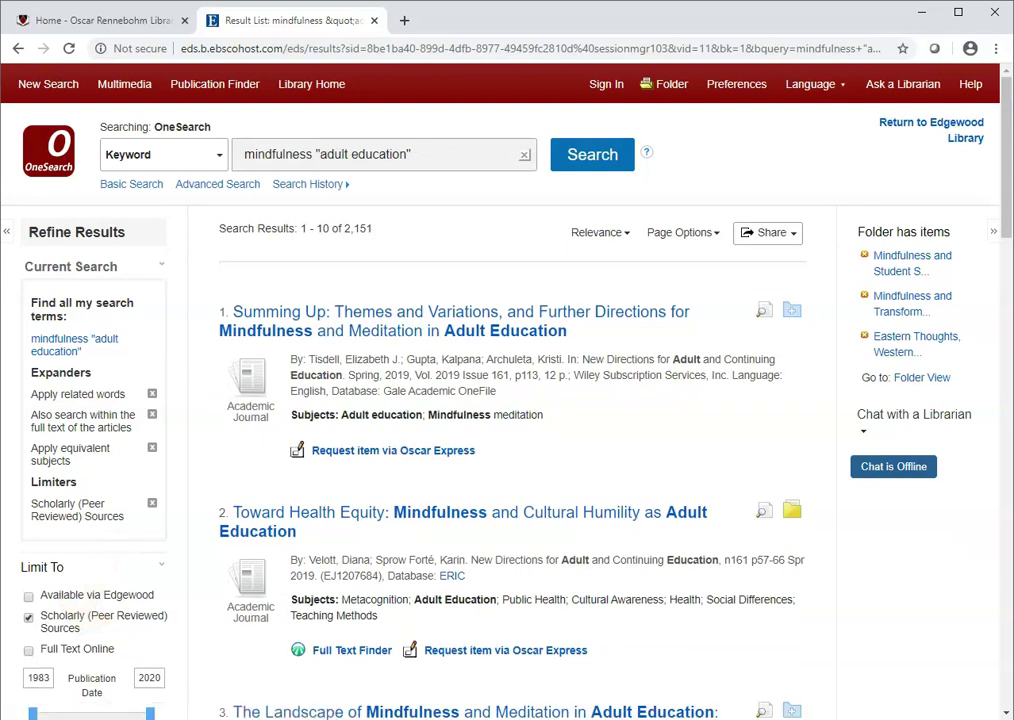
Step: Submit an interlibrary loan request via Oscar Express for "Summing Up: Themes and Variations", with the status set to Graduate
left_click(399, 453)
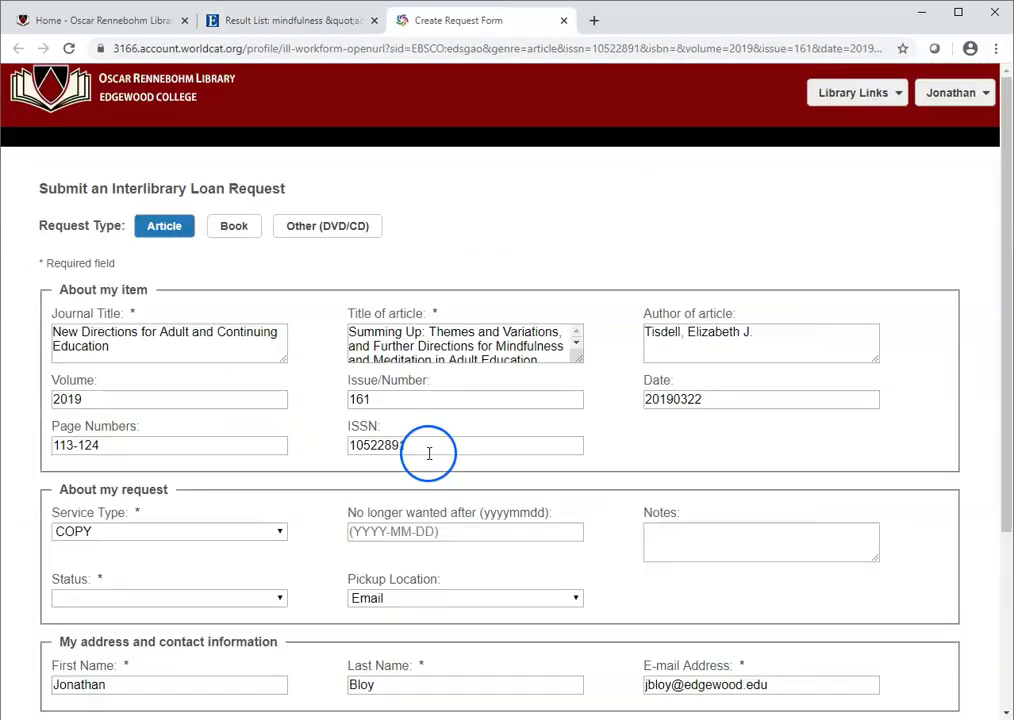
scroll(289, 540, "down", 1)
left_click(282, 518)
left_click(110, 563)
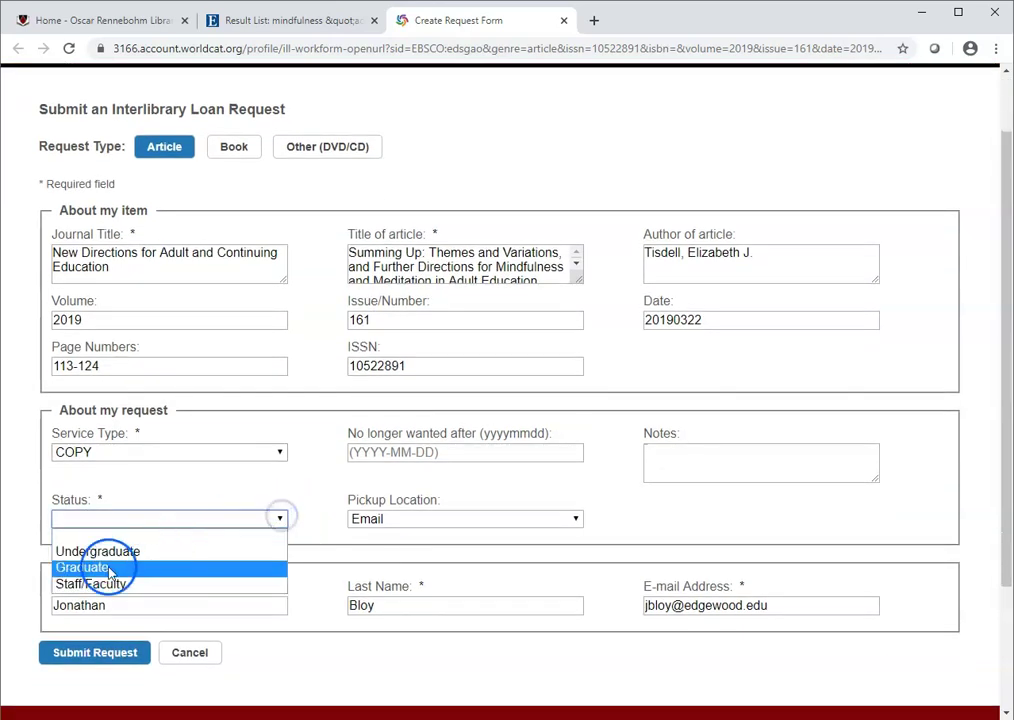
left_click(96, 660)
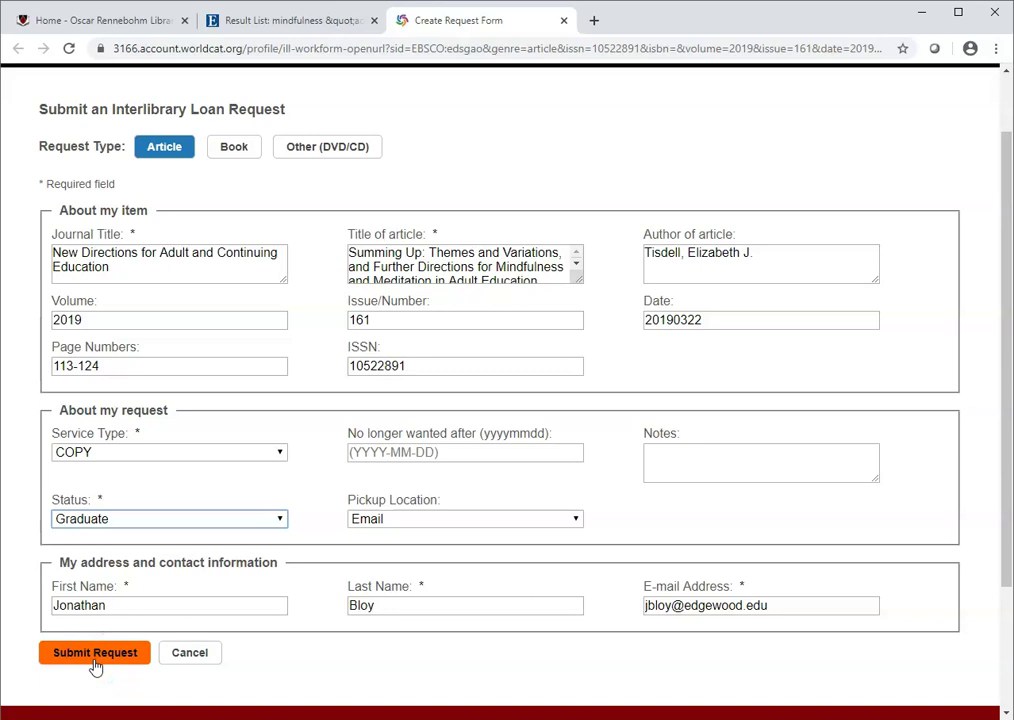
Step: From the library home page, go to the Research Guides and open the Masters Program in Organizational Leadership guide
scroll(150, 600, "up", 1)
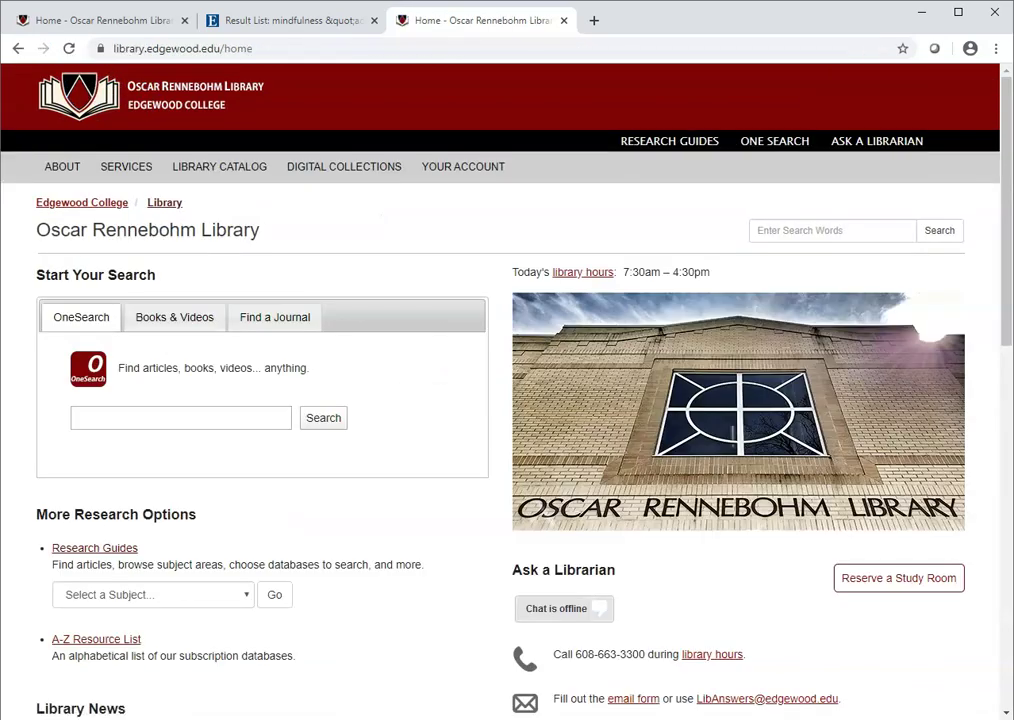
scroll(500, 400, "down", 8)
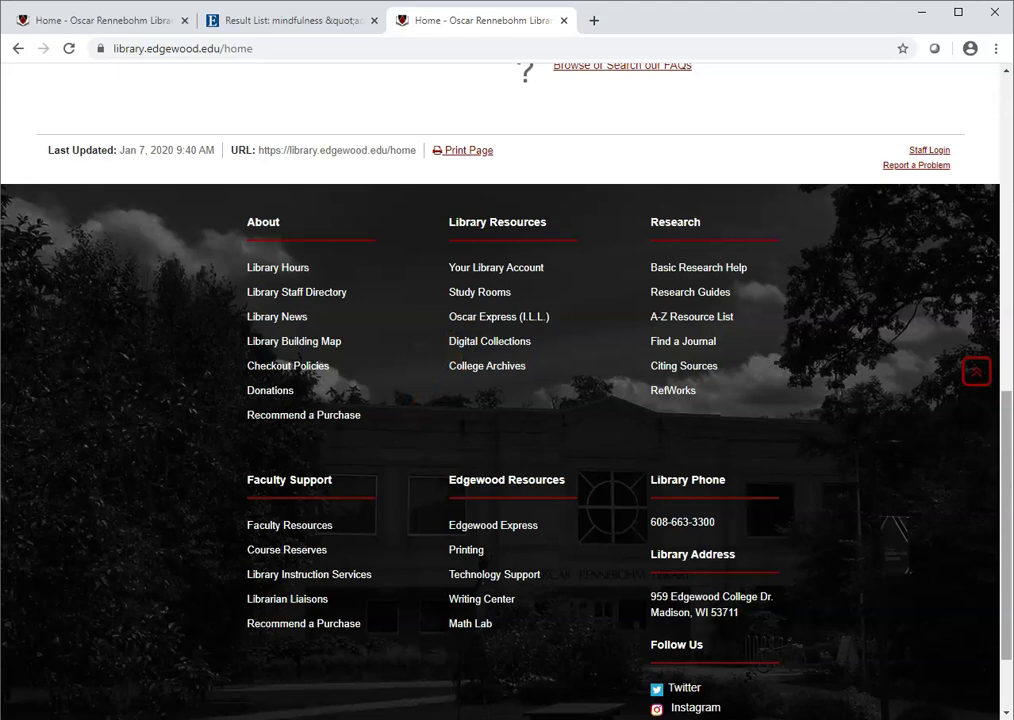
left_click(976, 371)
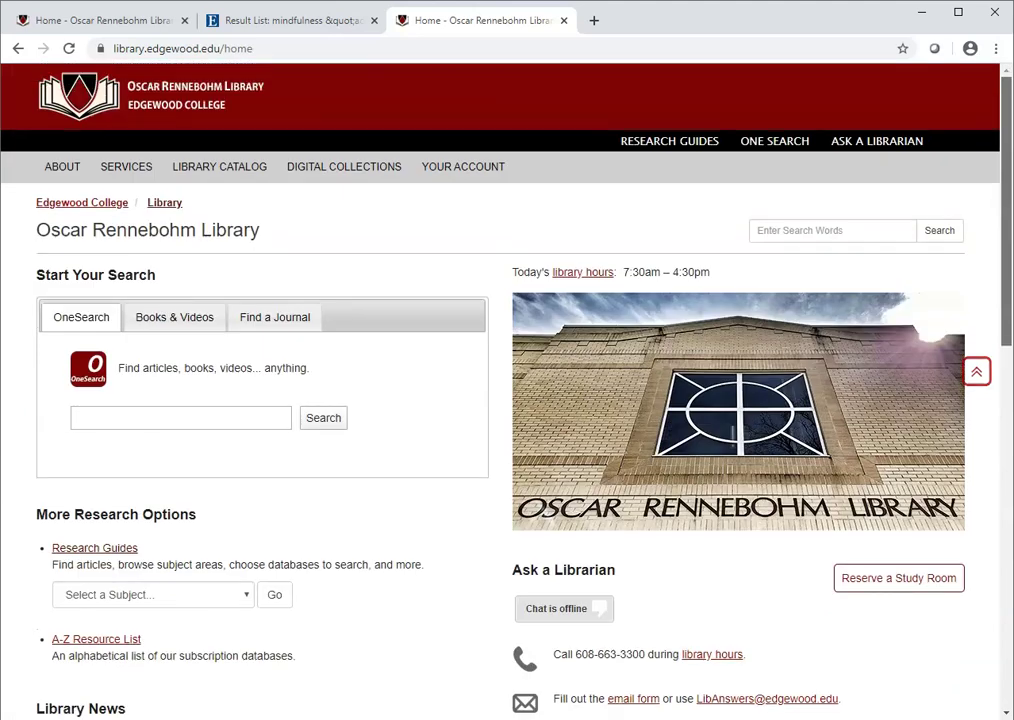
left_click(669, 140)
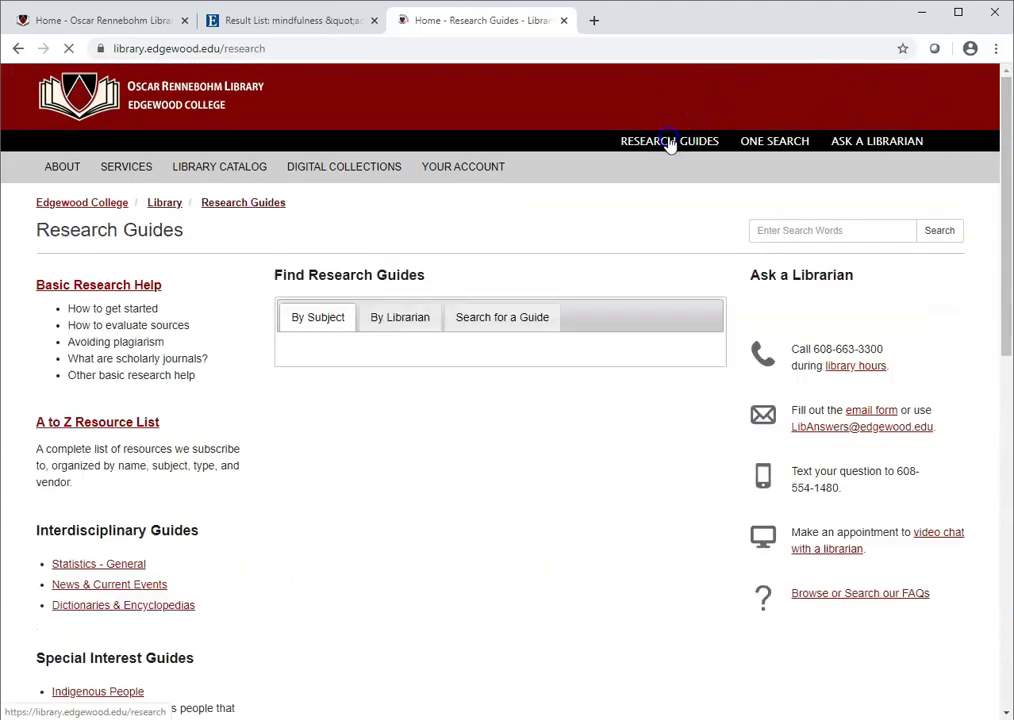
left_click(336, 399)
left_click(187, 661)
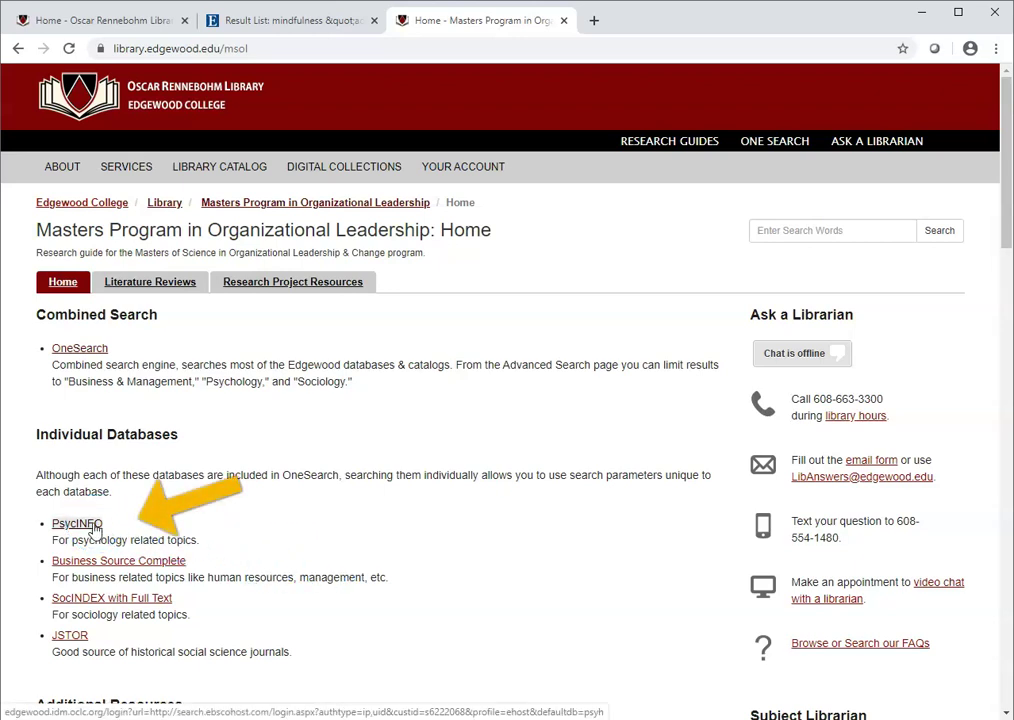
Step: Open PsycINFO from the guide and enter the search terms mindfulness adult learning, limited to Scholarly (Peer Reviewed) Journals
left_click(94, 527)
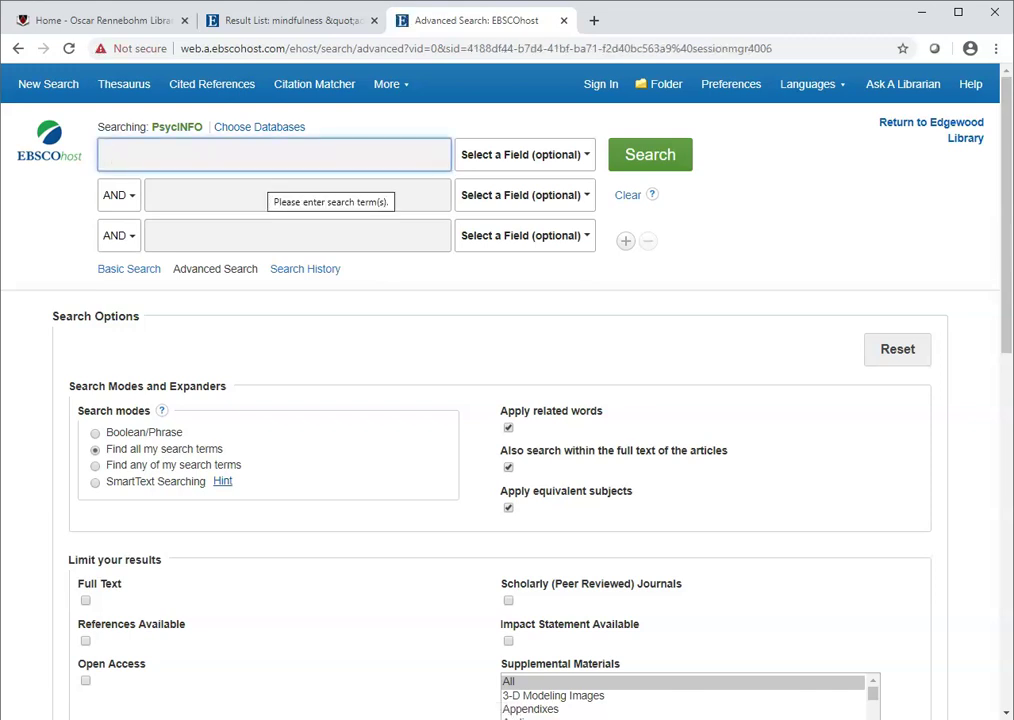
type("mindful")
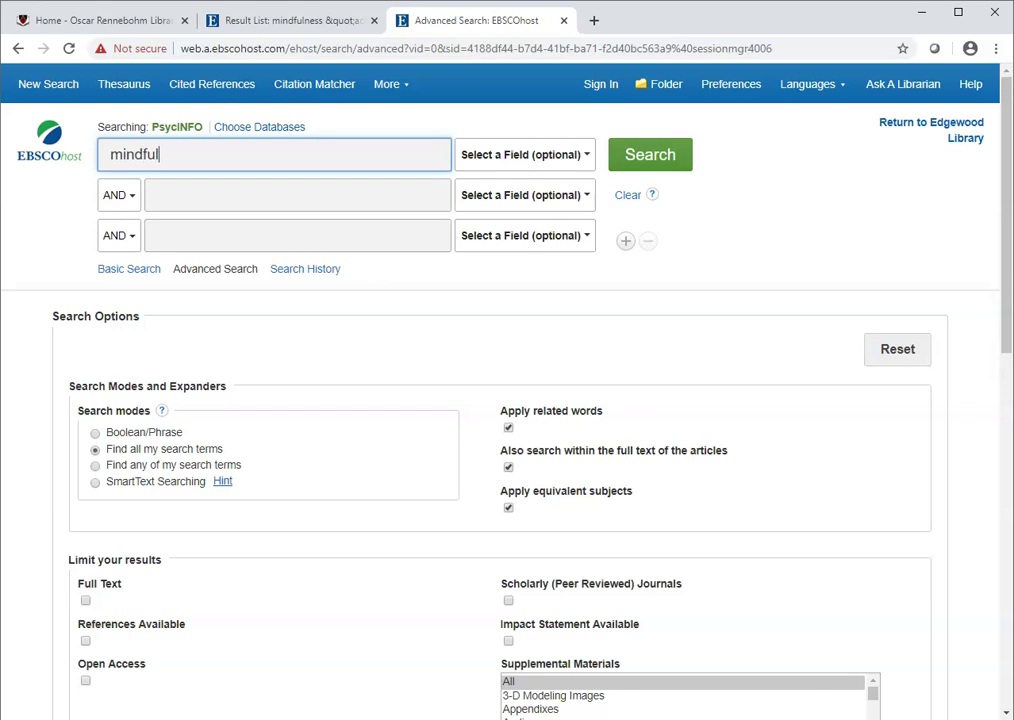
type("ness adult learning")
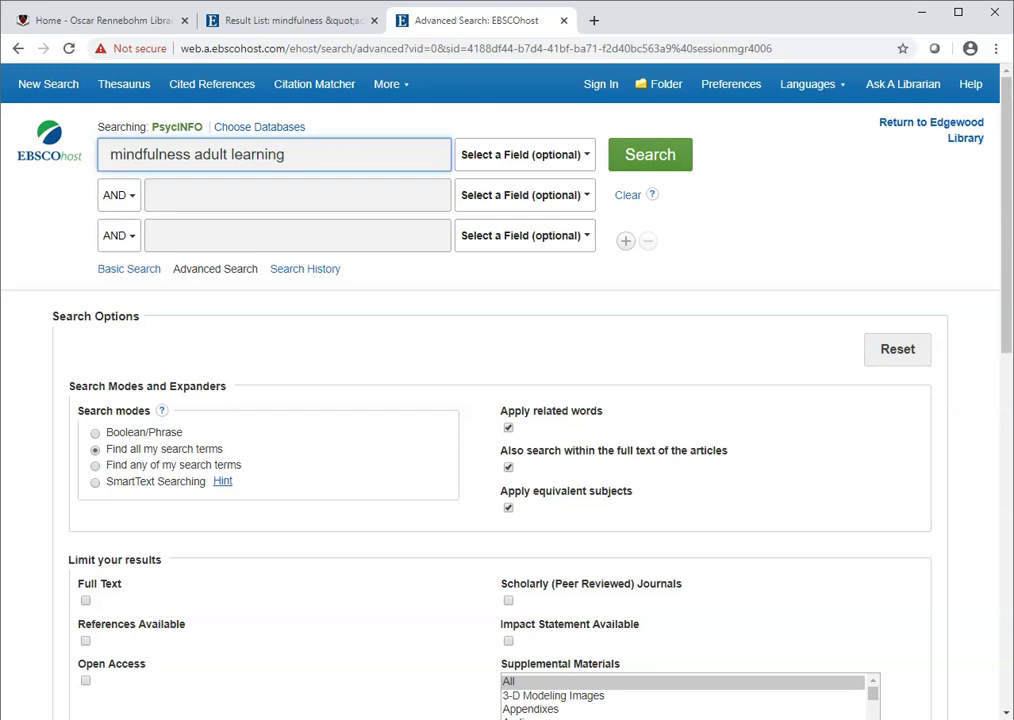
left_click(508, 600)
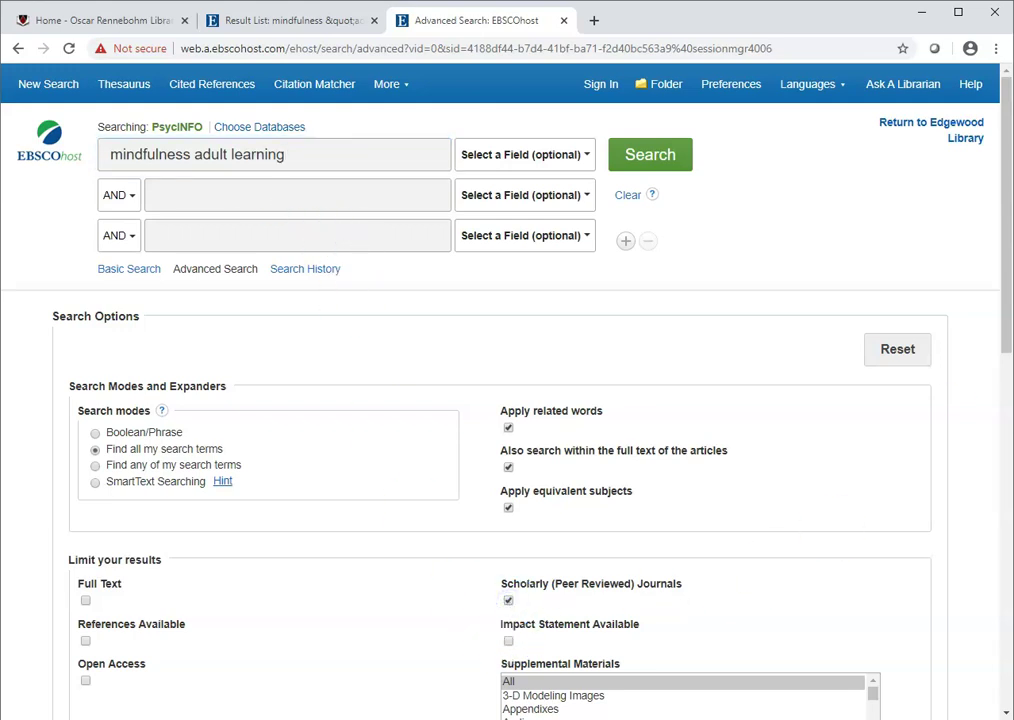
Step: Limit the methodology to both CLINICAL CASE STUDY and EMPIRICAL STUDY
scroll(1003, 276, "down", 6)
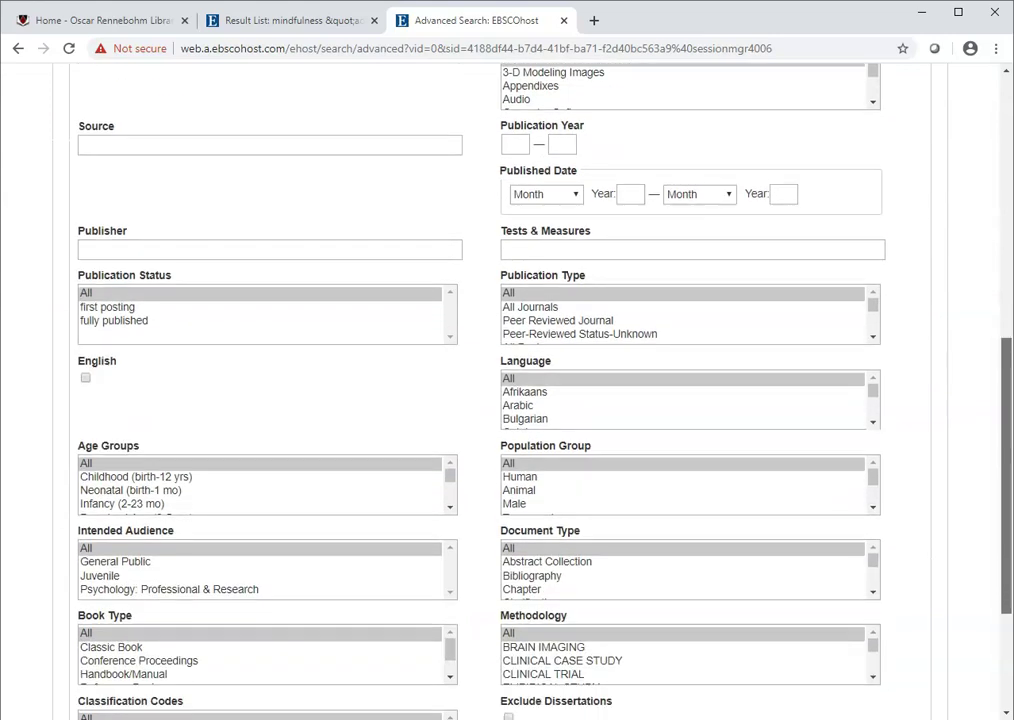
scroll(500, 400, "down", 2)
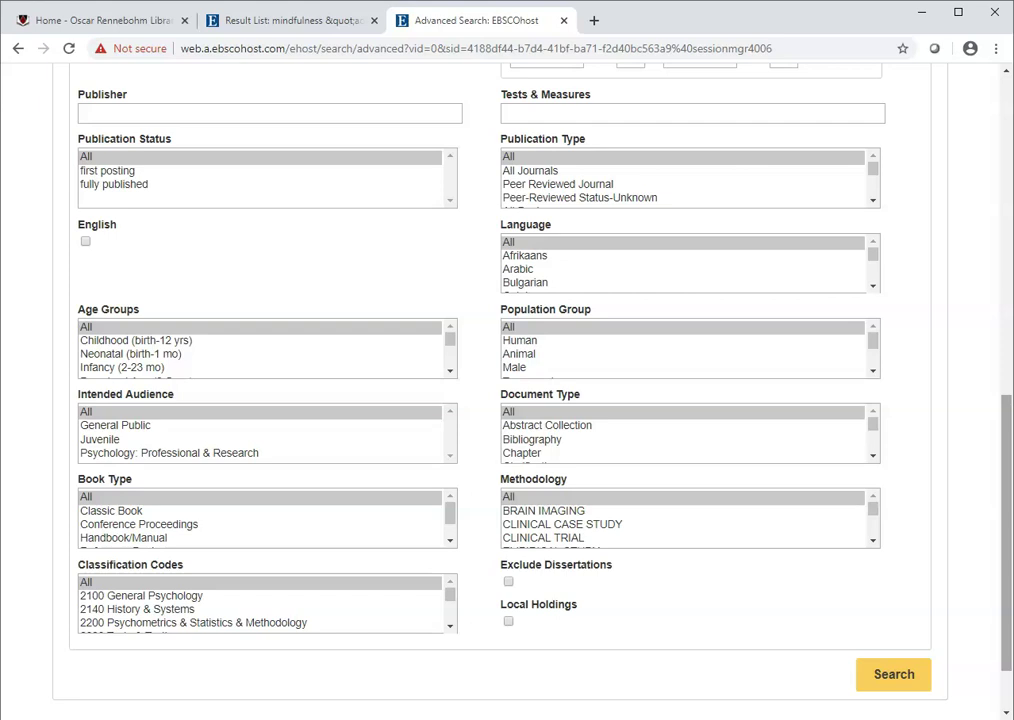
left_click(605, 525)
left_click(873, 542)
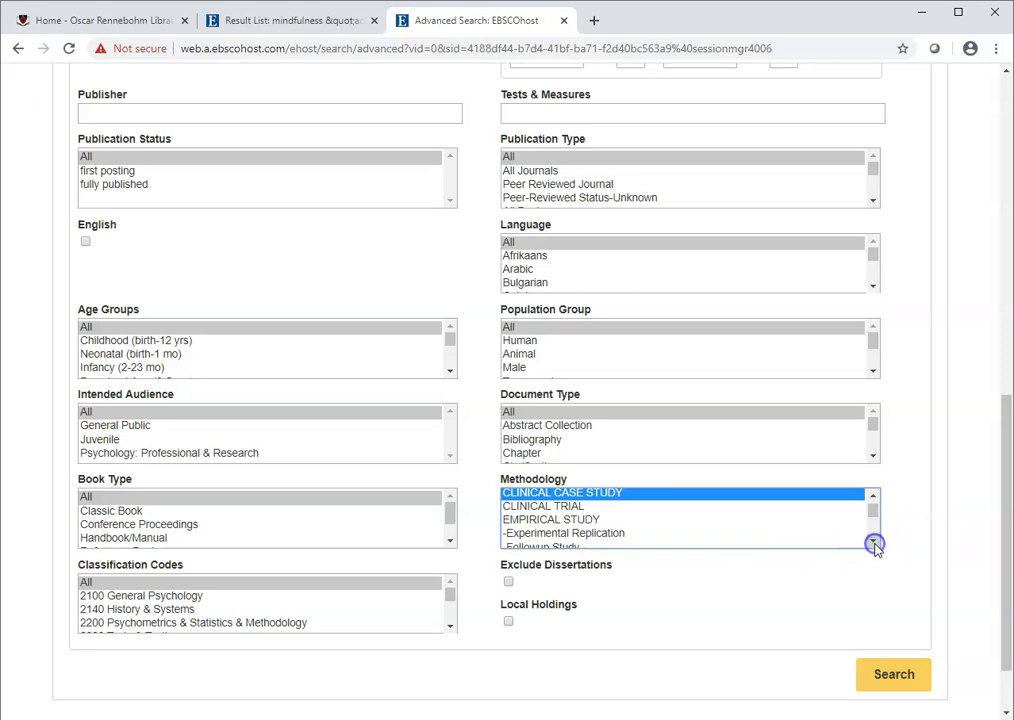
left_click(596, 520, "ctrl")
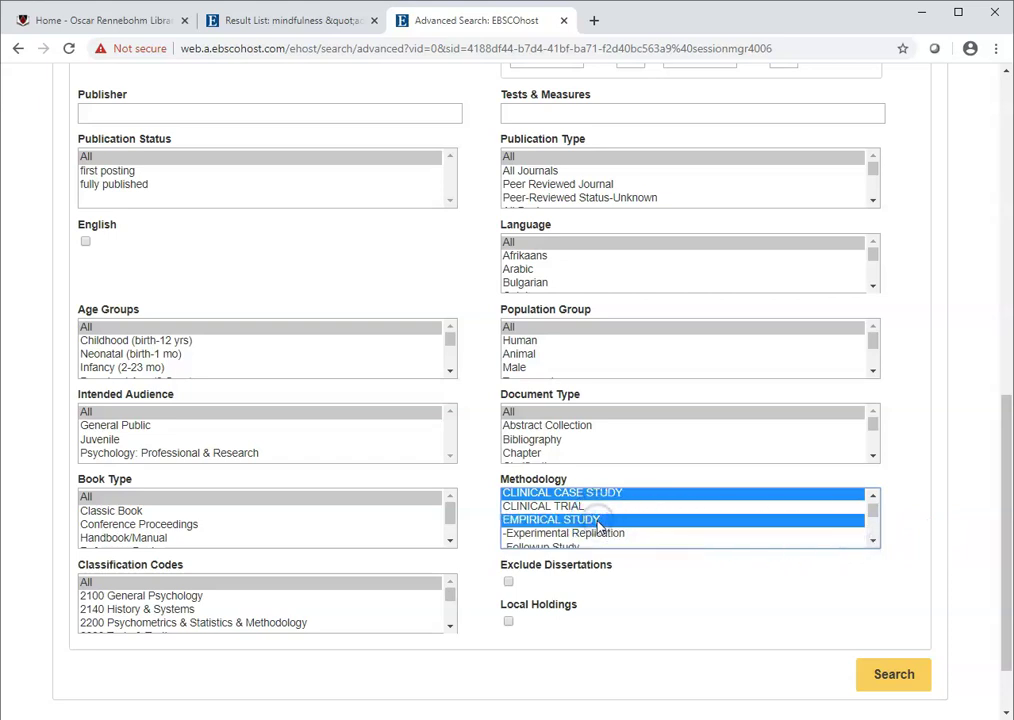
Step: Limit the age group to Thirties (30-39 yrs) and run the PsycINFO search
left_click(450, 372)
left_click(450, 372)
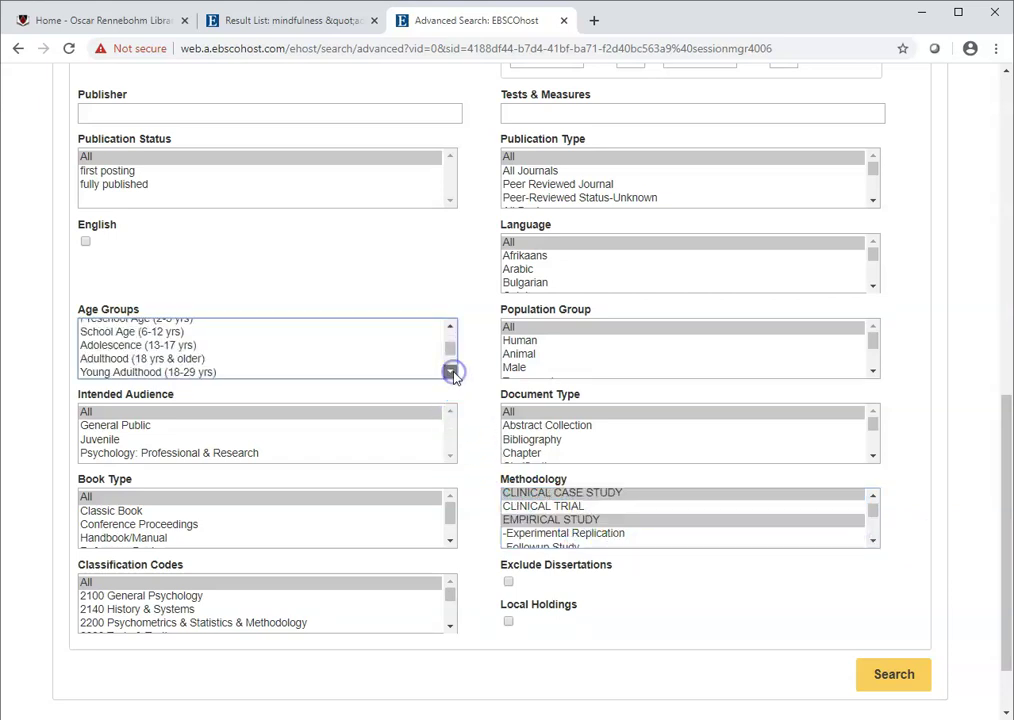
left_click(450, 372)
left_click(141, 355)
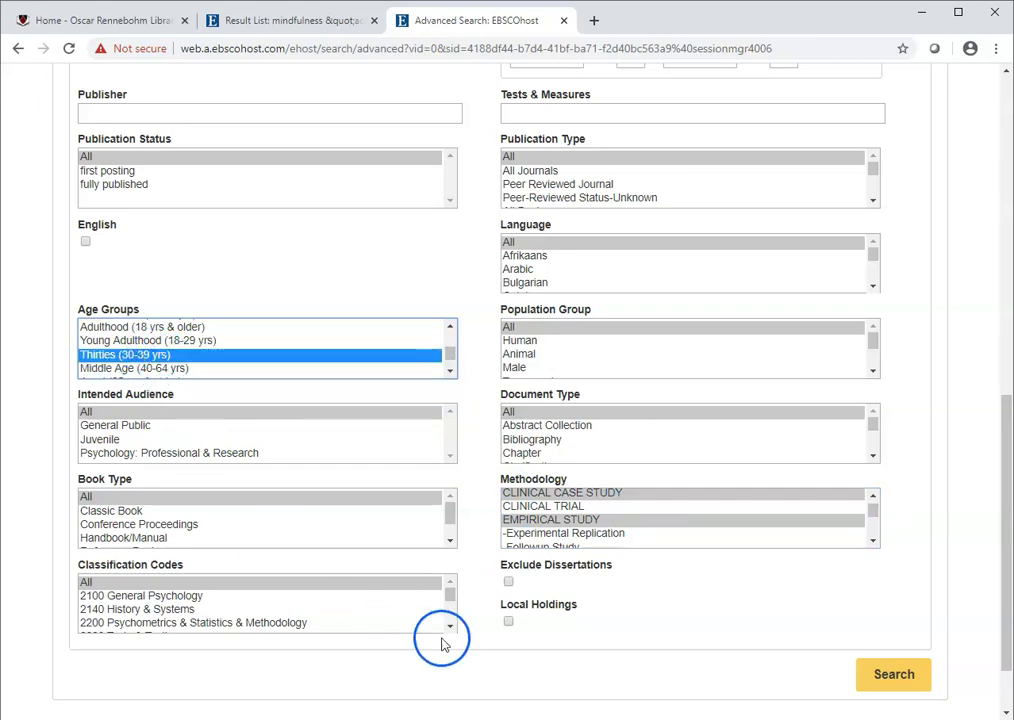
left_click(893, 675)
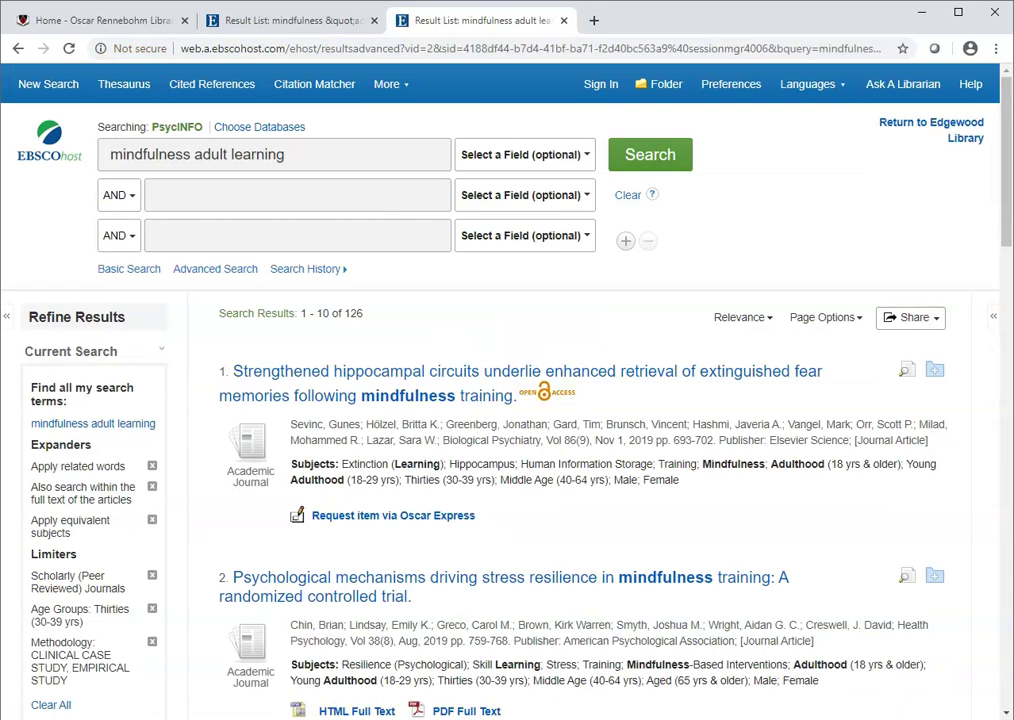
Step: Look over the first search results and open the PsycINFO thesaurus
scroll(507, 400, "down", 3)
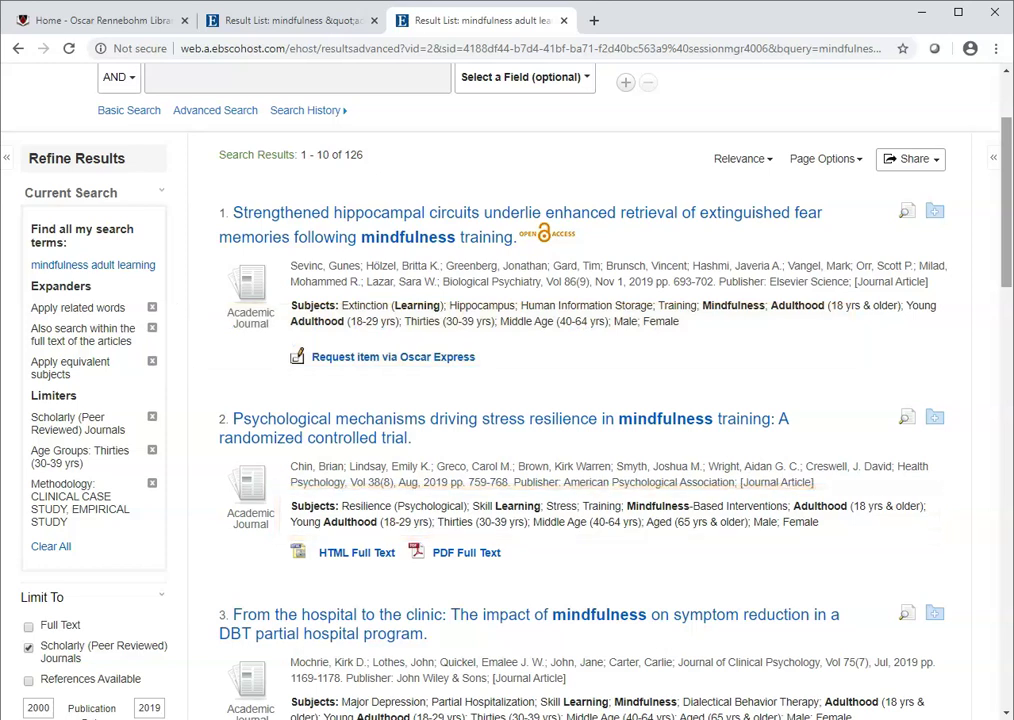
scroll(871, 226, "up", 2)
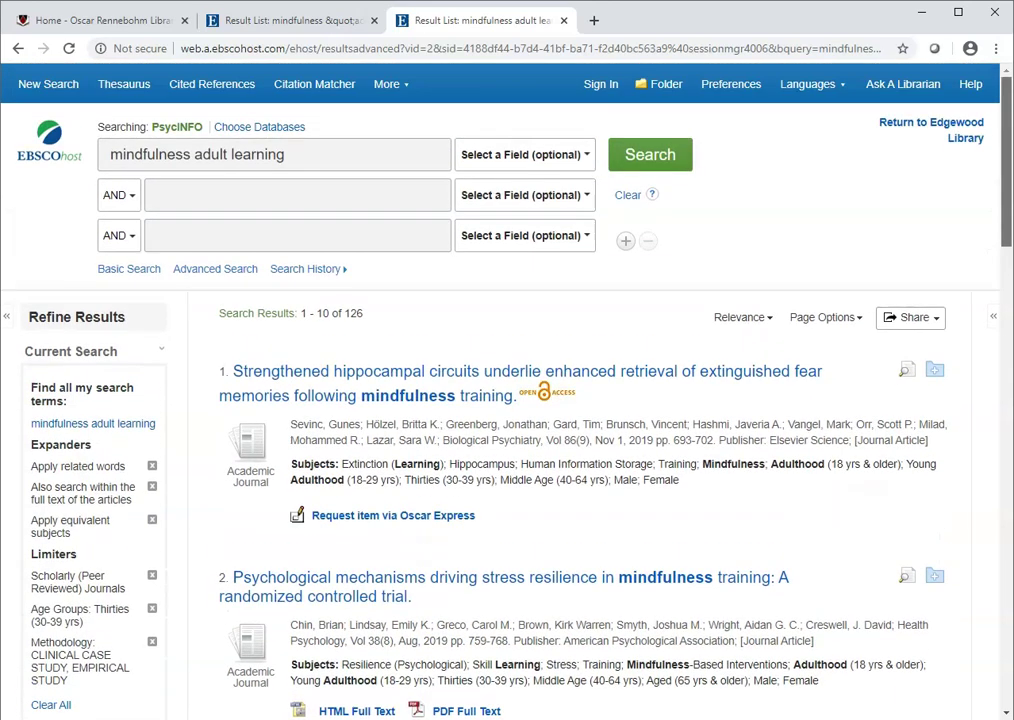
left_click(112, 90)
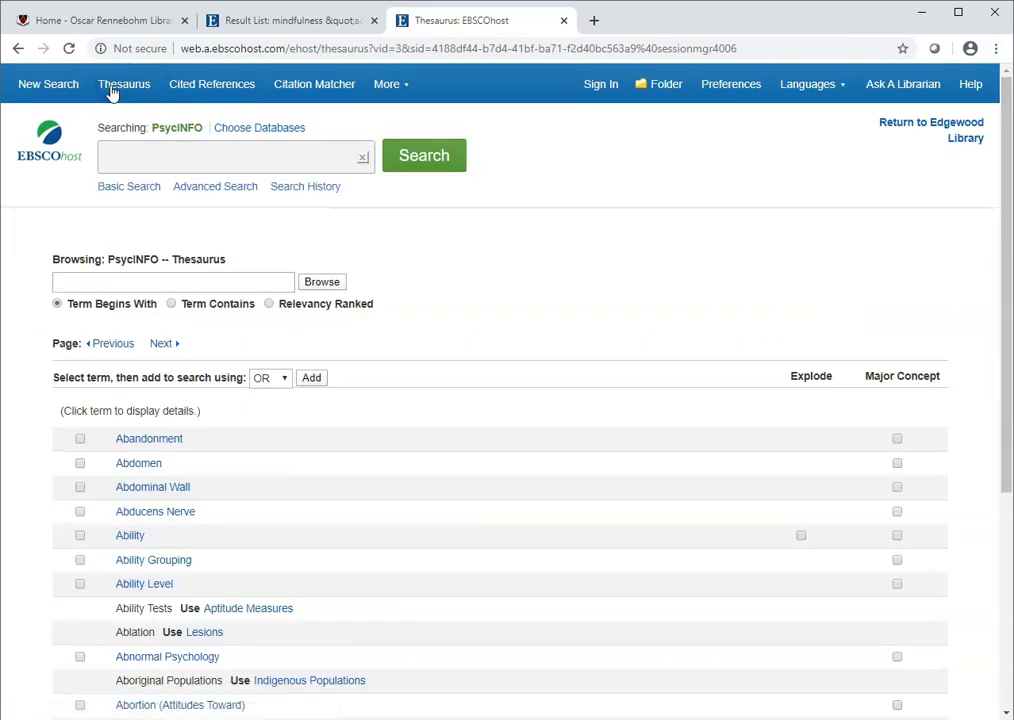
Step: Browse the PsycINFO thesaurus for mindfulness and view the details of the Mindfulness term
left_click(81, 284)
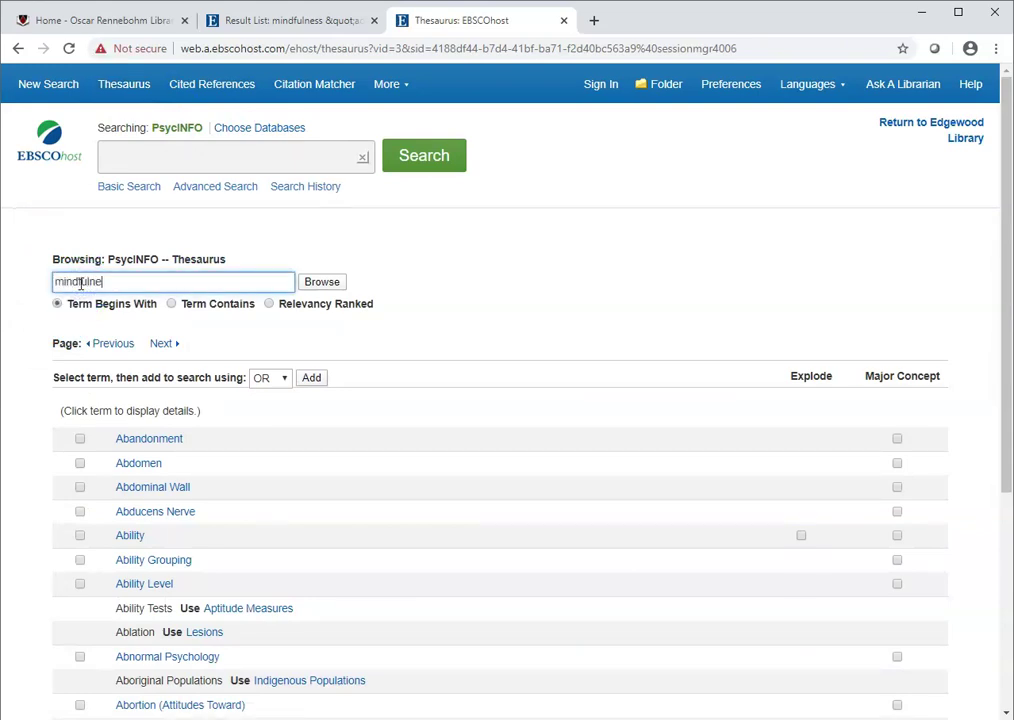
left_click(320, 282)
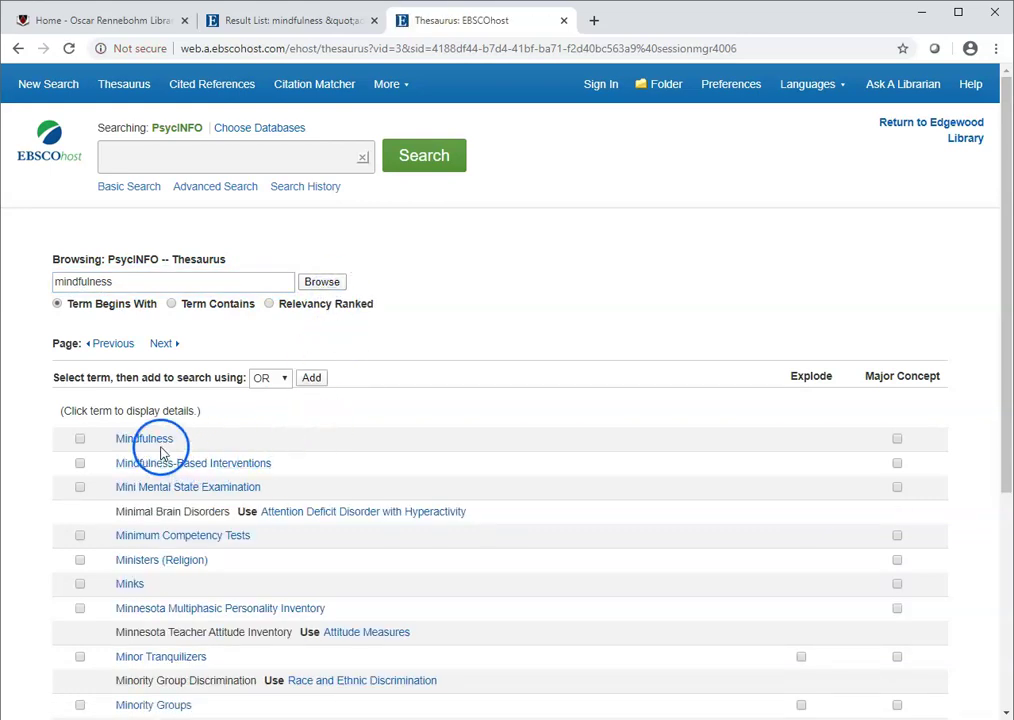
left_click(150, 438)
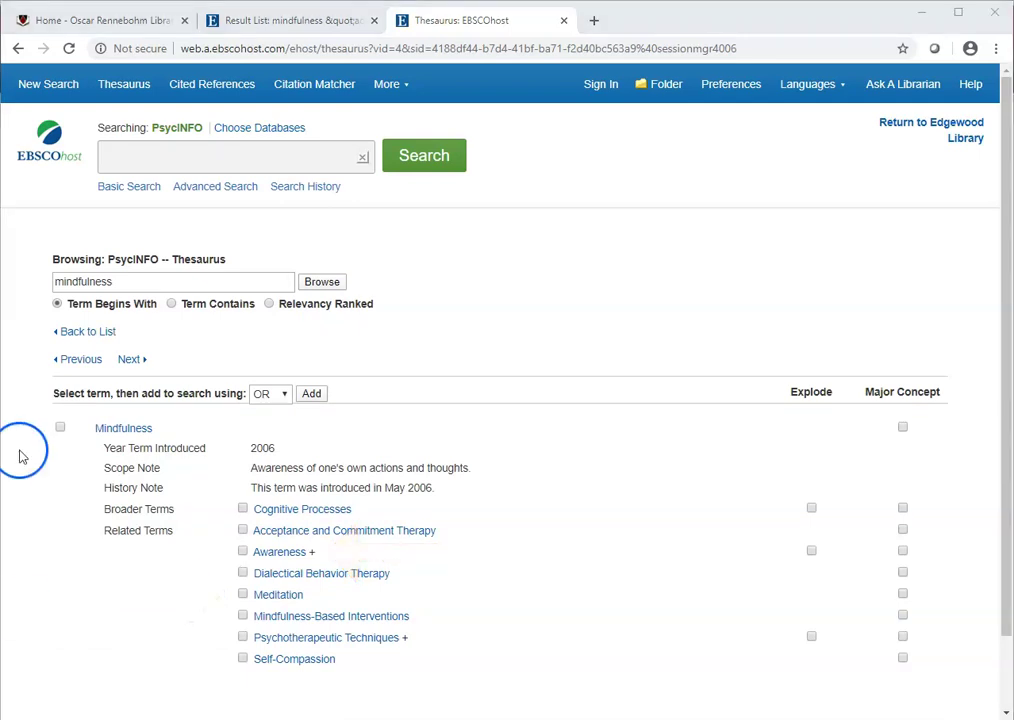
Step: Return to the Oscar Rennebohm Library home page, open Ask a Librarian and look over the help and contact options
left_click(85, 22)
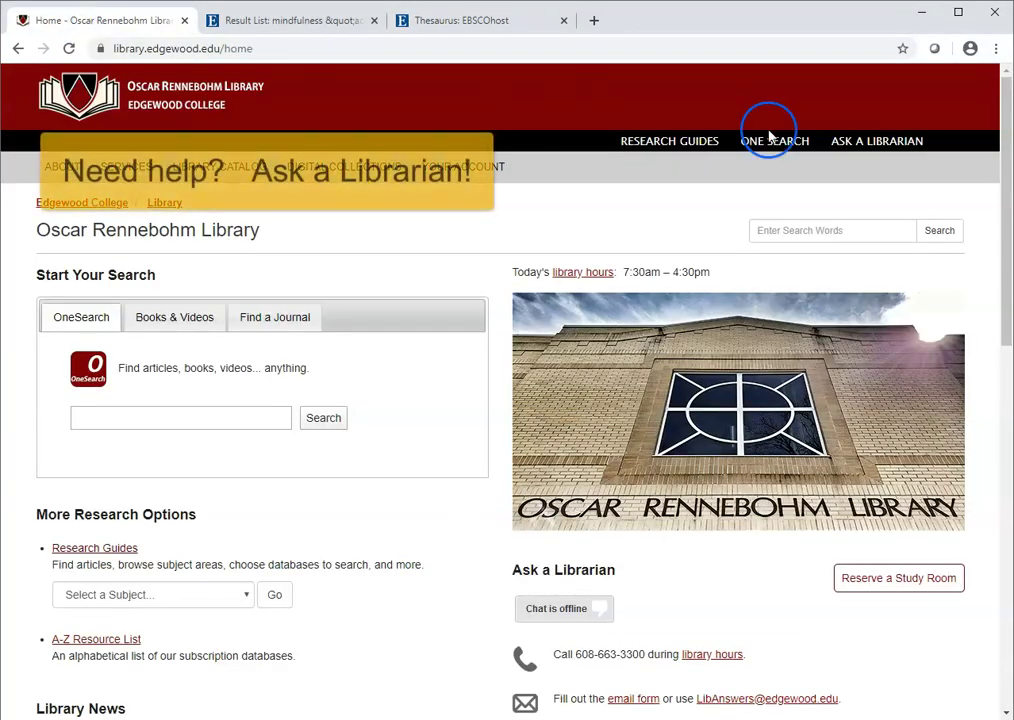
left_click(910, 142)
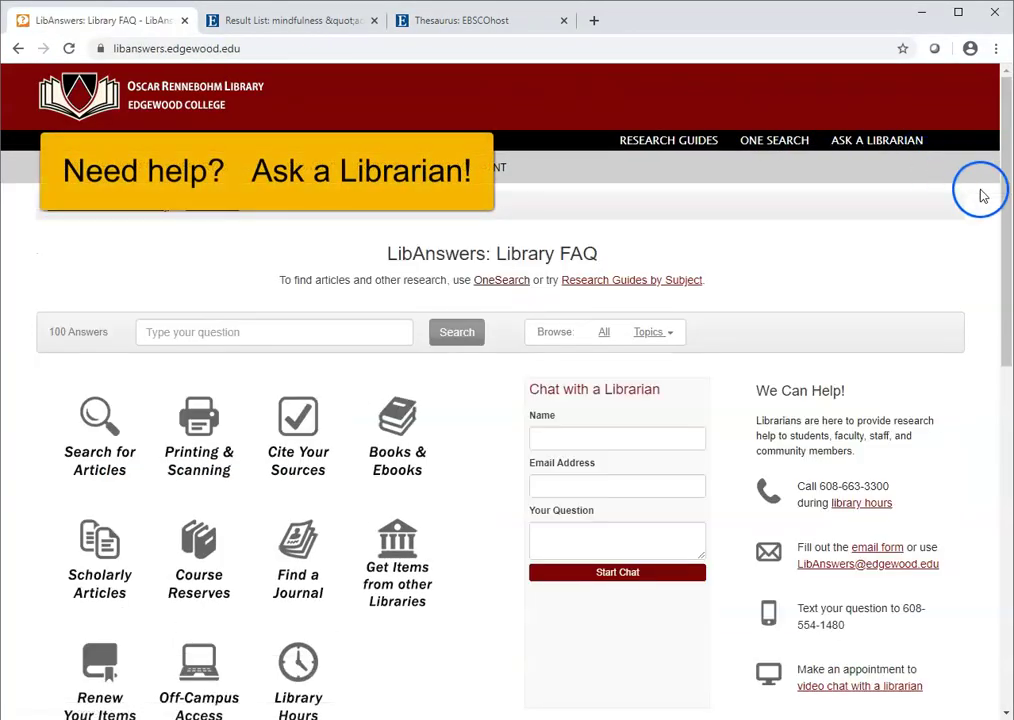
left_click_drag(1003, 195, 1008, 272)
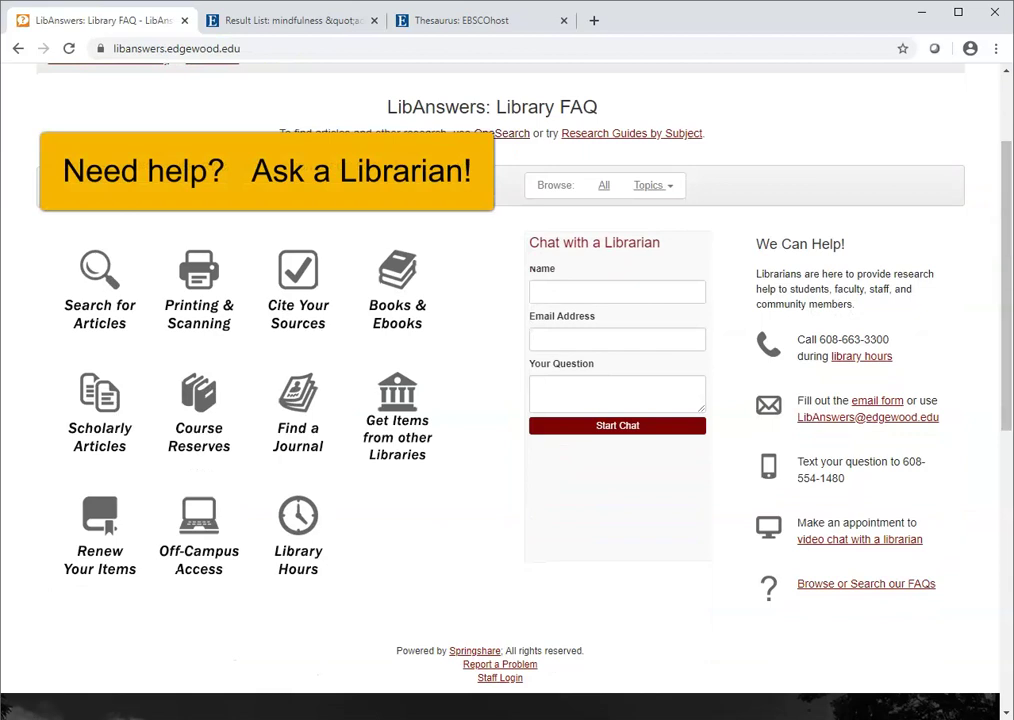